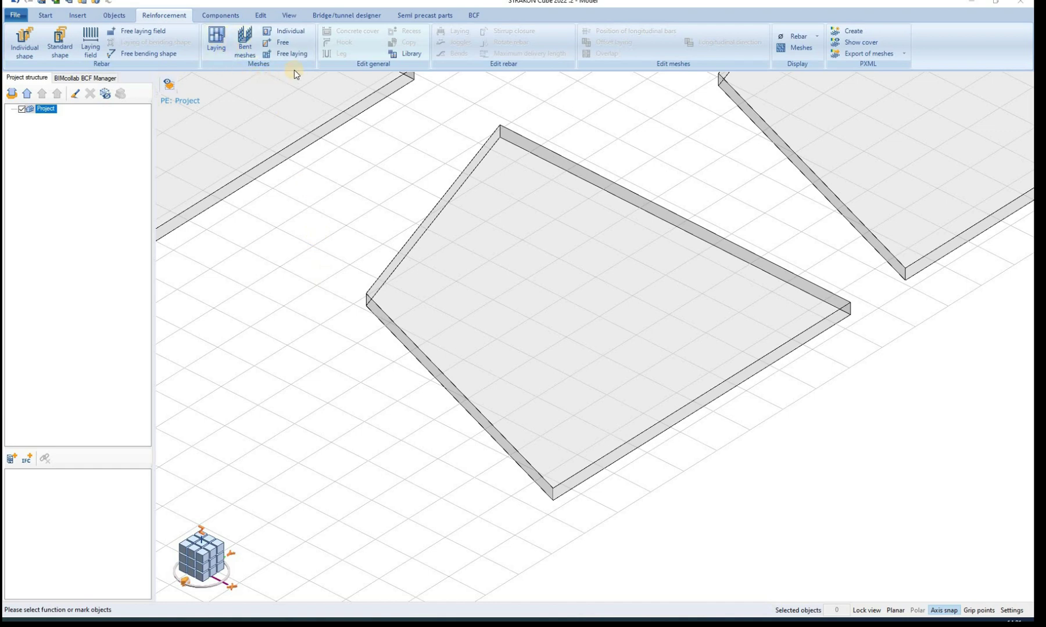
Start a mesh laying in the Lower position category with the standard mesh Q335B.
click(217, 42)
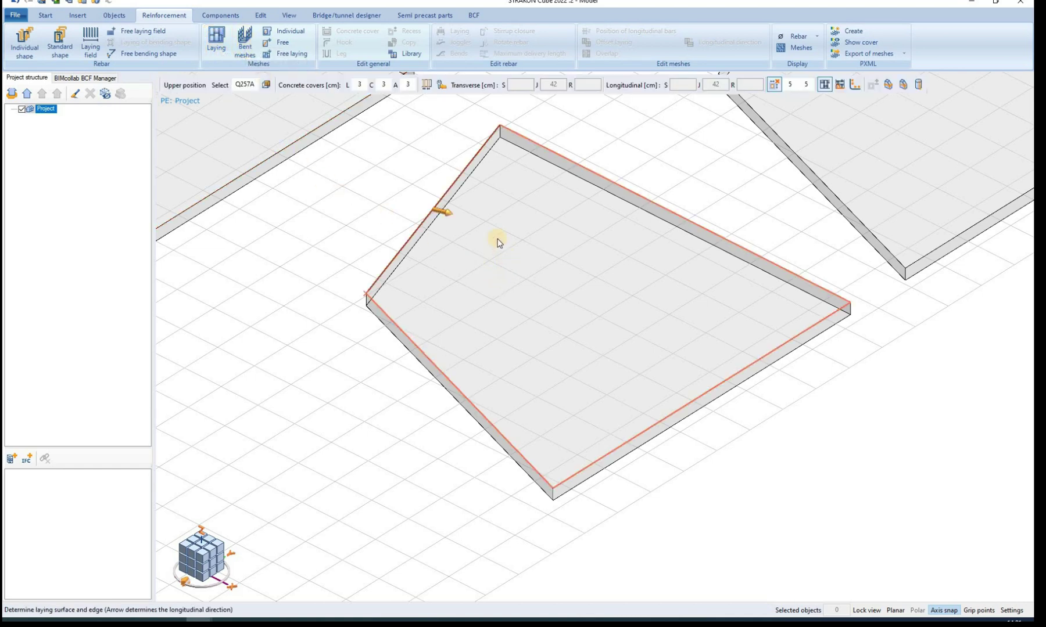
click(178, 86)
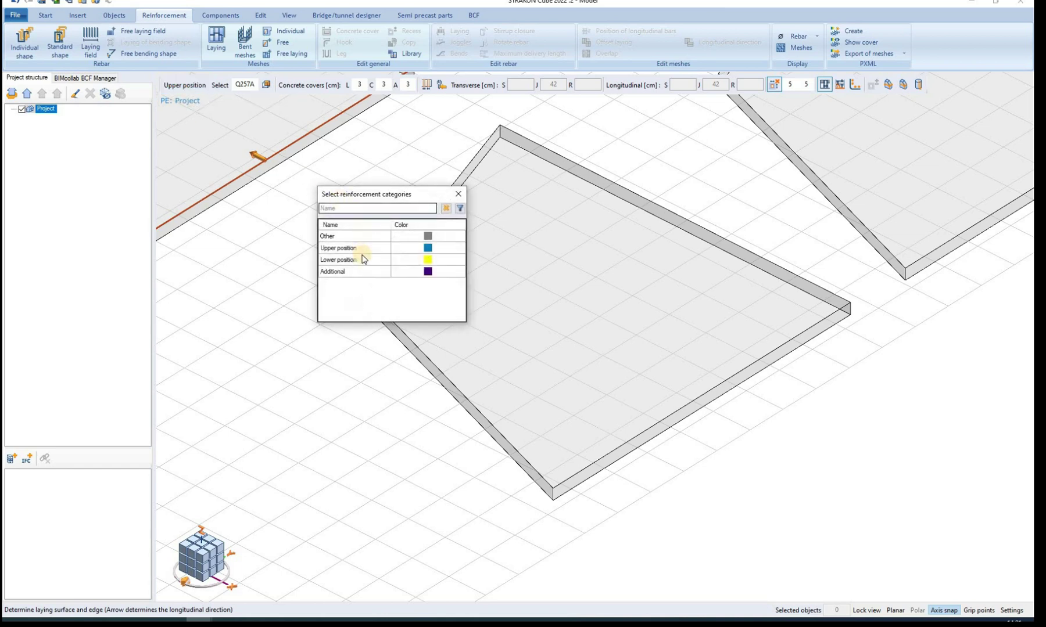
double_click(349, 259)
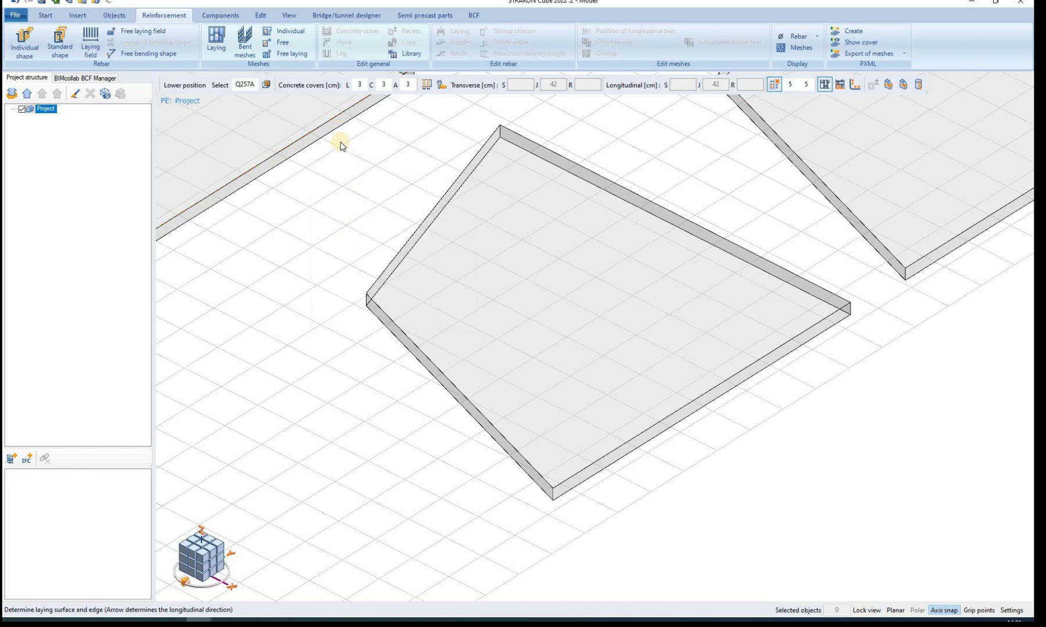
click(220, 85)
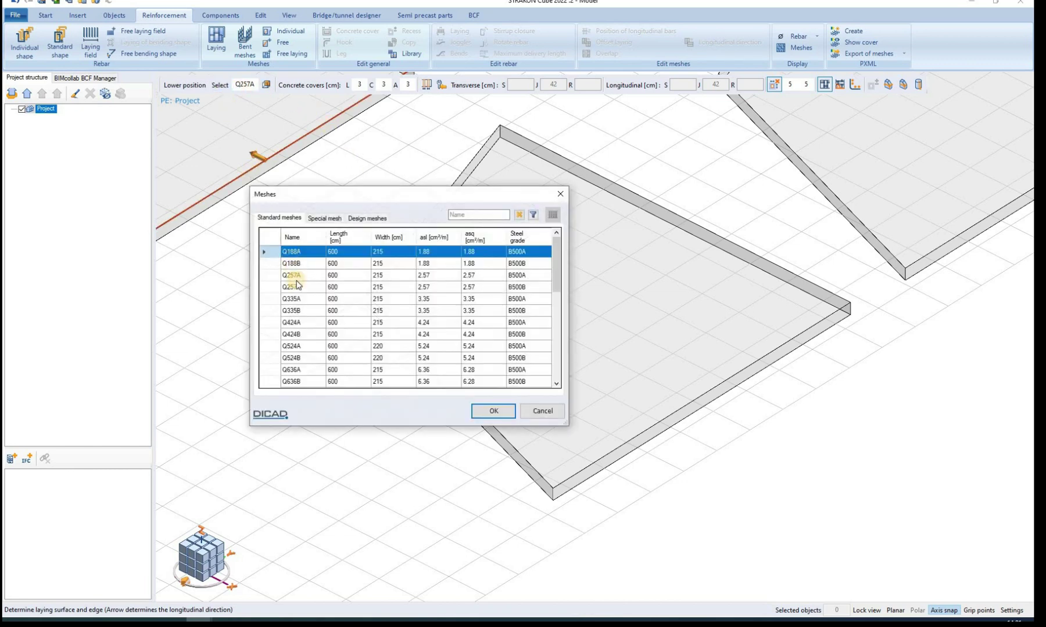
click(303, 310)
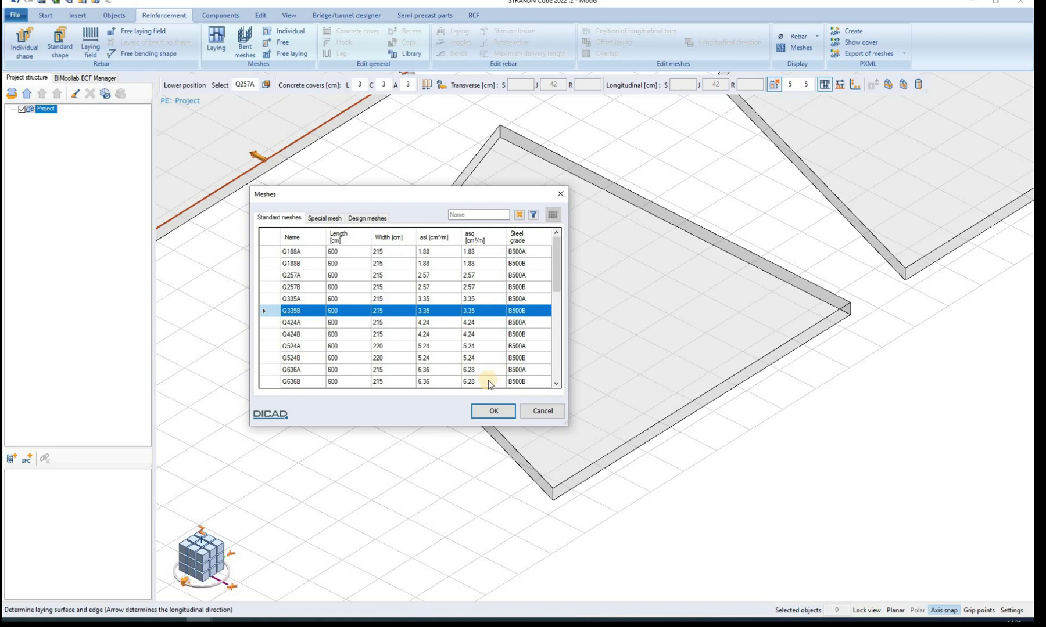
click(493, 410)
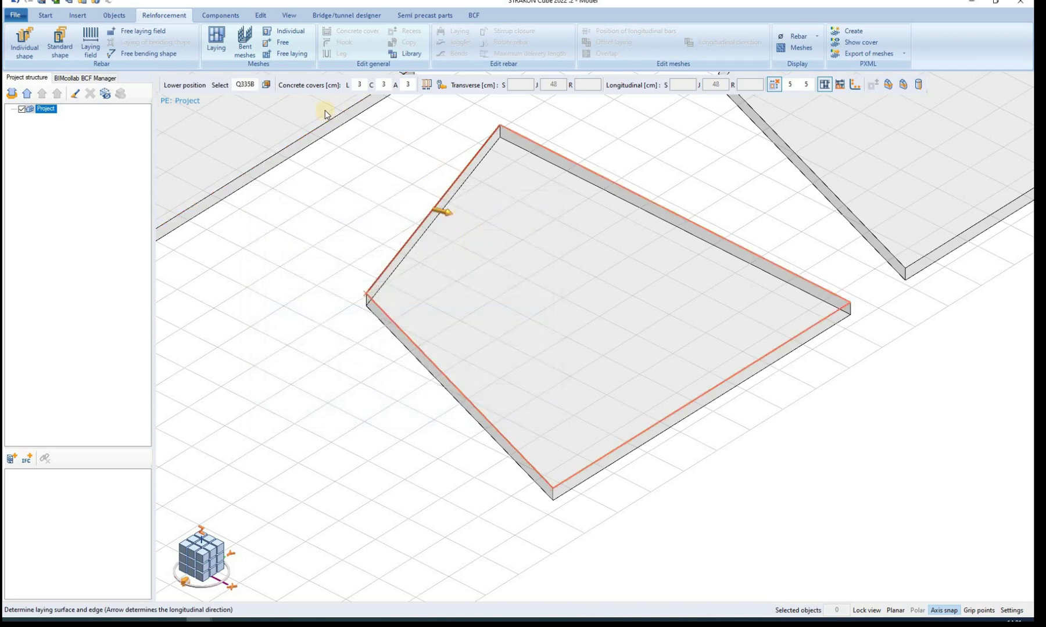
Lay the meshes on the top face of the middle slab, using its lower-right edge for the longitudinal direction.
click(266, 85)
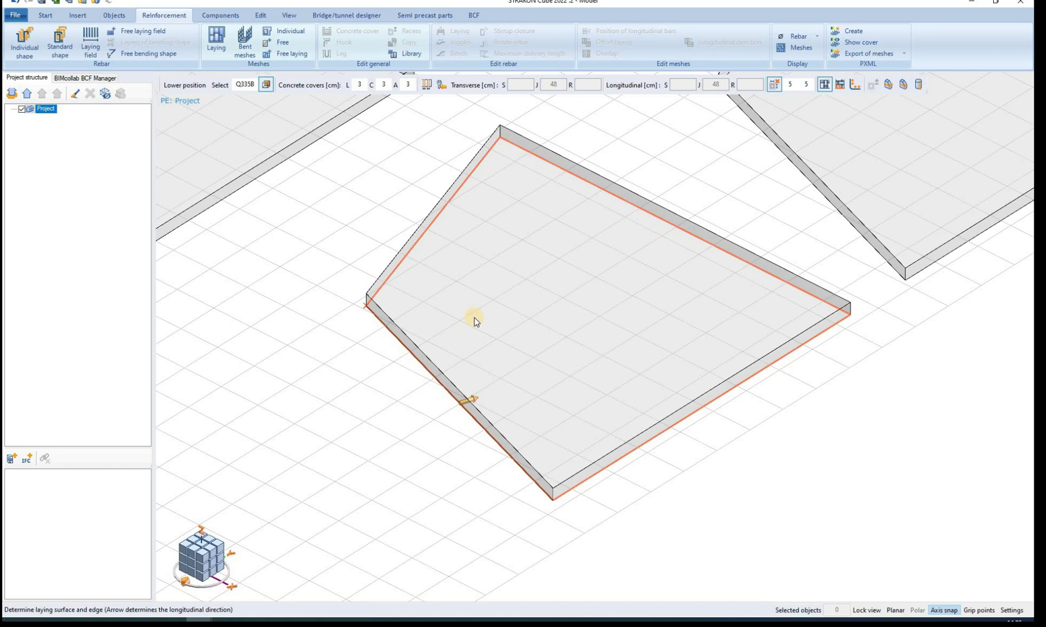
click(268, 88)
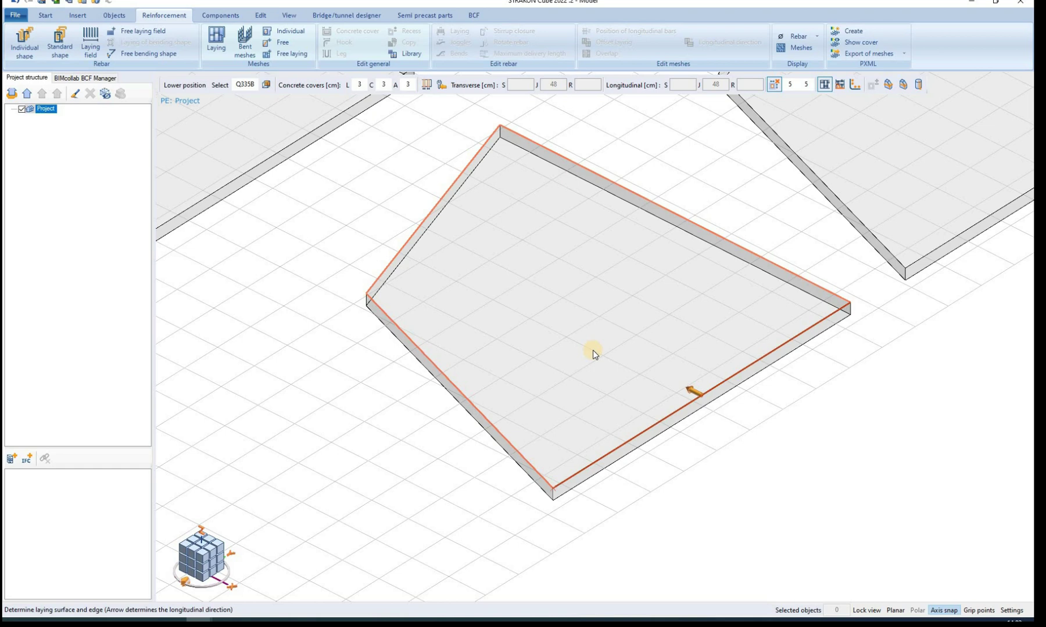
click(600, 376)
middle_drag(744, 202, 605, 267)
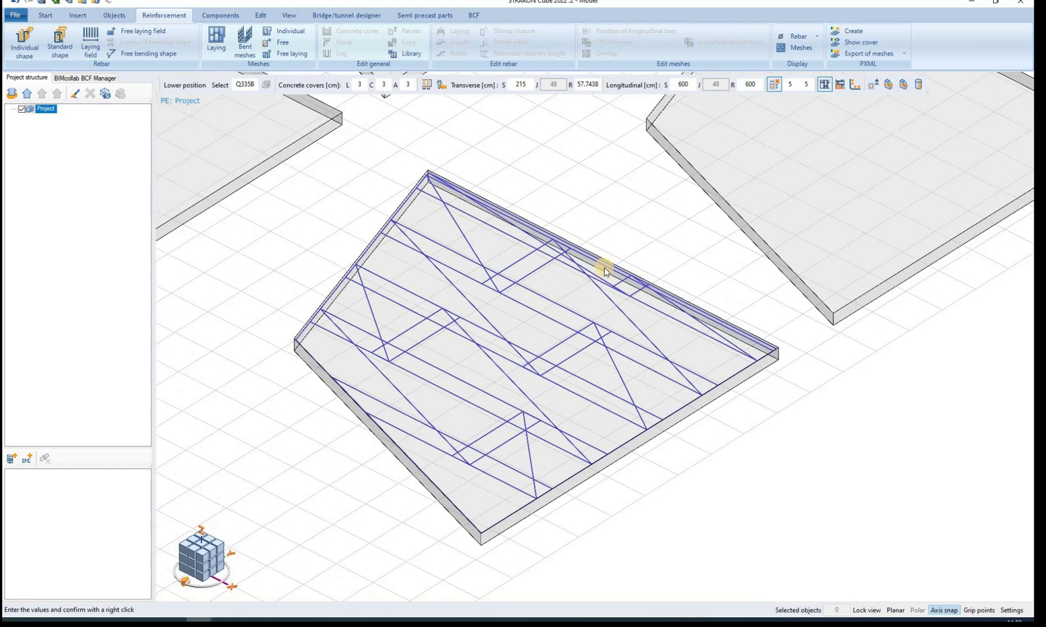
right_click(539, 338)
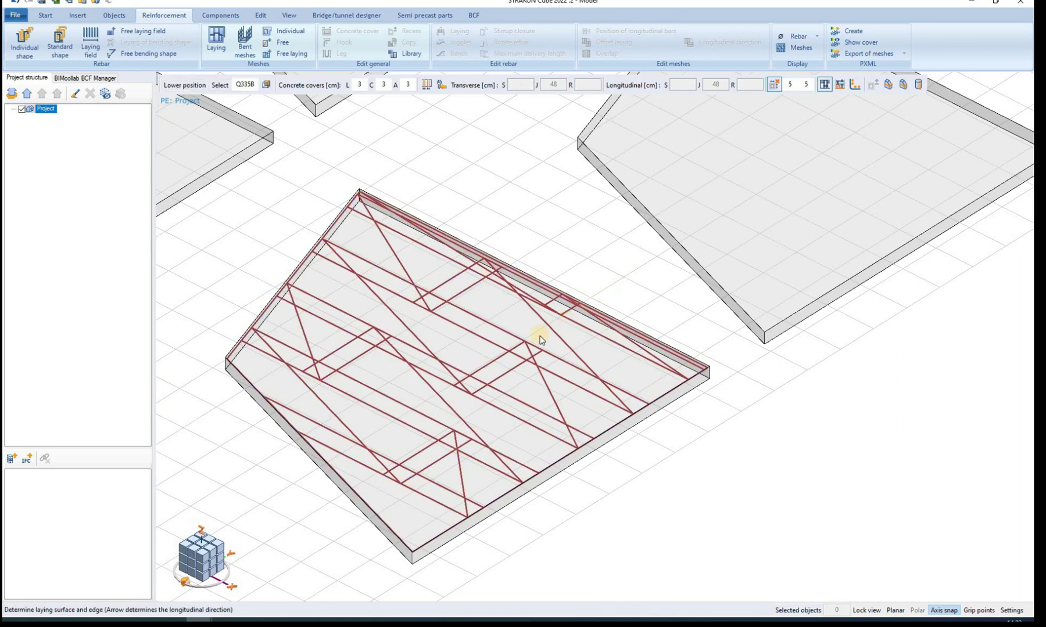
Lay the same meshes on the neighbouring slab to the right, starting from its lower-right edge.
middle_drag(892, 227, 812, 290)
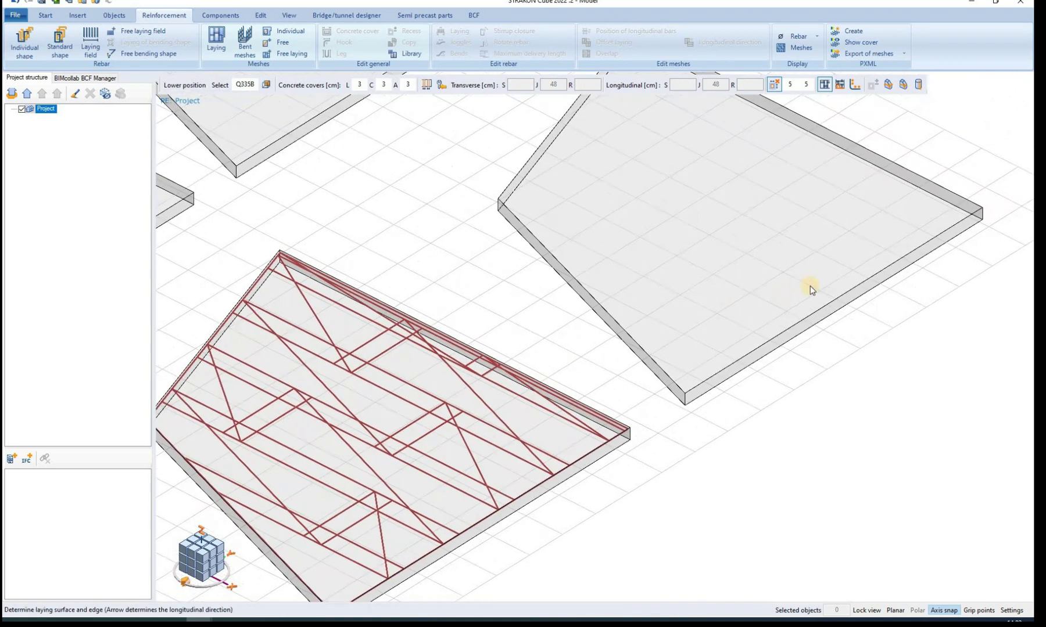
click(898, 250)
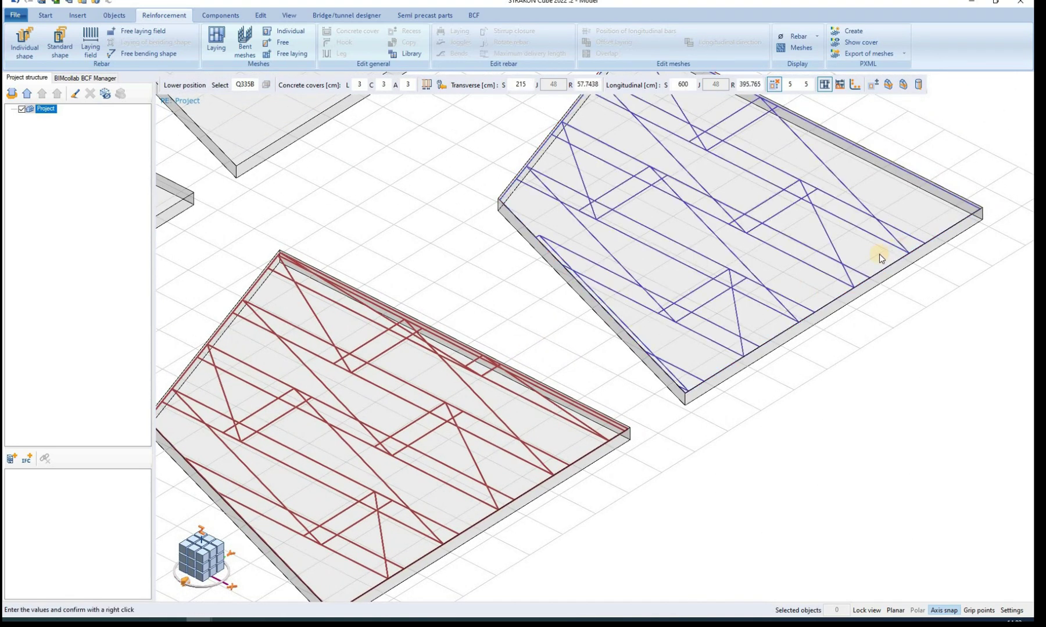
right_click(630, 392)
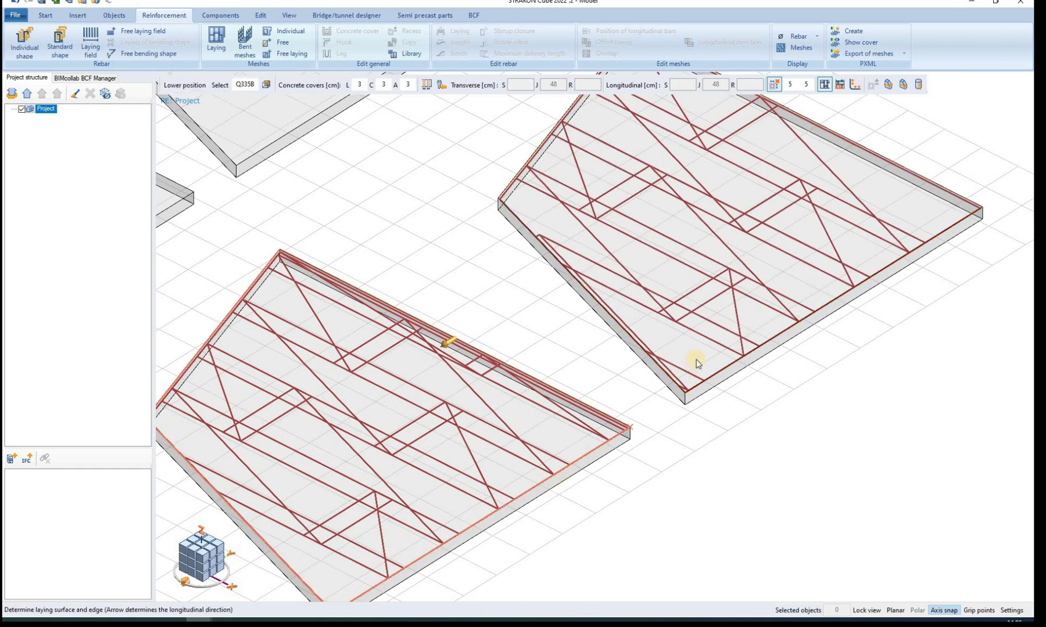
Lay Q335B meshes on the slab left of the first one, with the longitudinal direction taken from its lower-left edge.
middle_drag(366, 323, 758, 356)
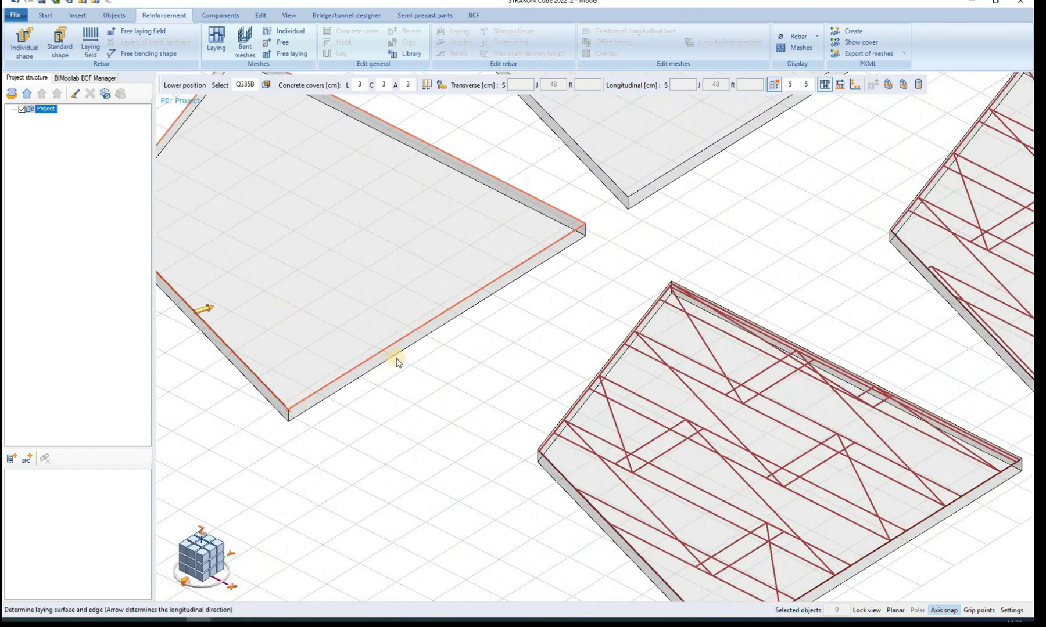
middle_drag(269, 324, 381, 369)
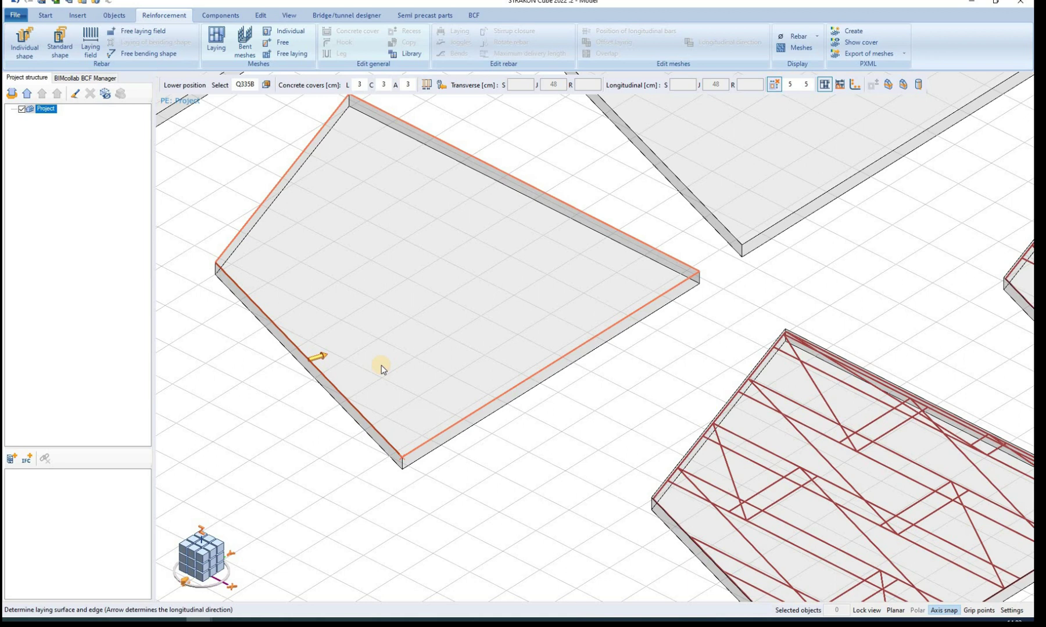
click(381, 366)
middle_drag(489, 206, 427, 326)
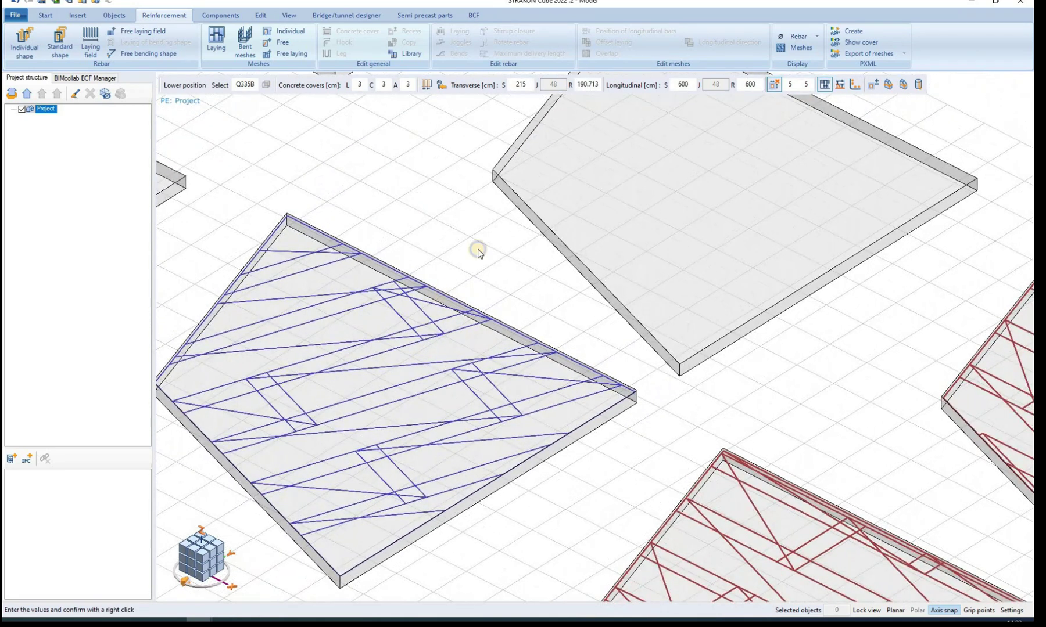
right_click(478, 253)
Place a mesh laying on the remaining four-sided slab from its upper-left edge and set the transverse remnant to 215 cm.
middle_drag(539, 140, 531, 276)
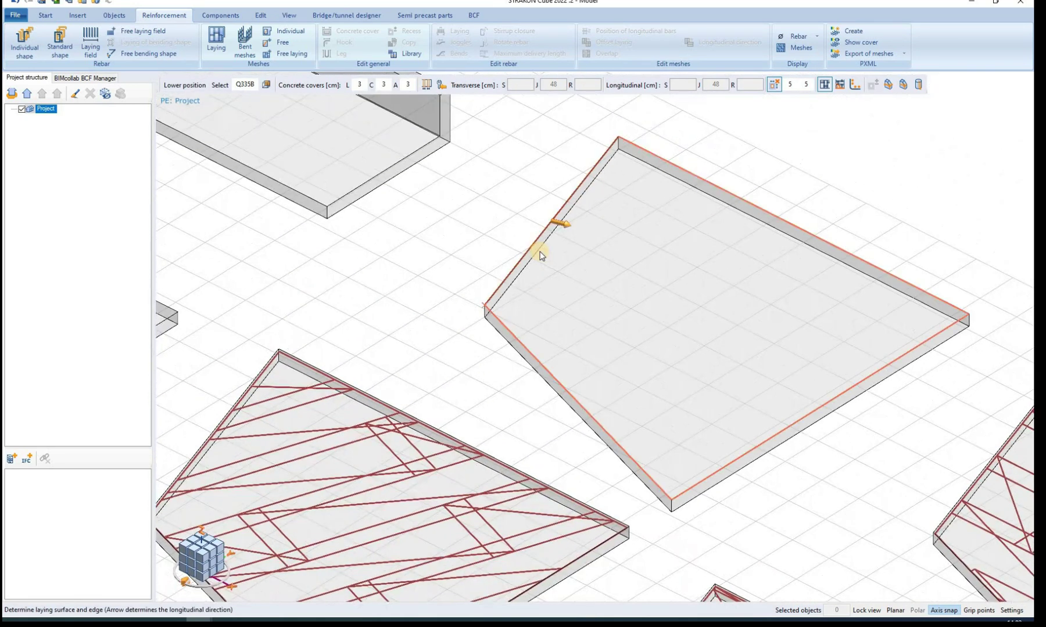
click(568, 220)
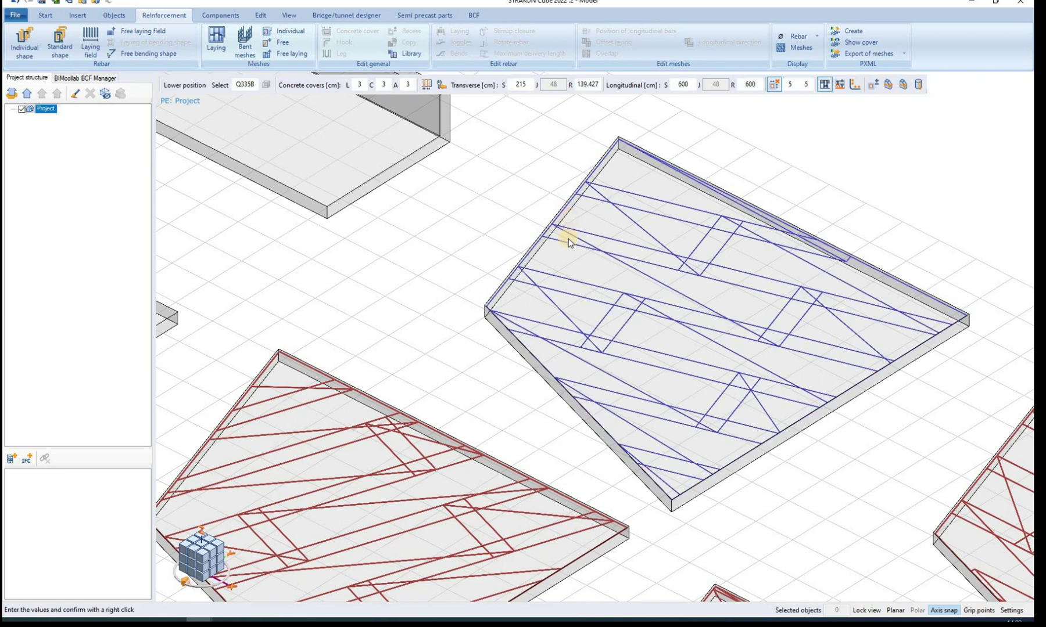
middle_drag(679, 345, 615, 303)
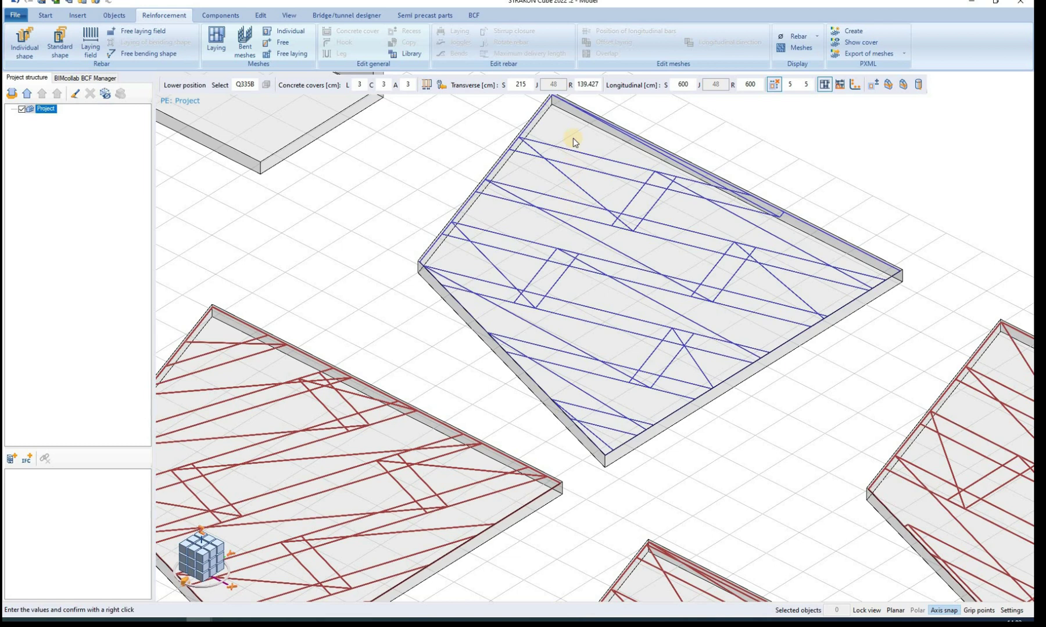
click(428, 86)
click(427, 86)
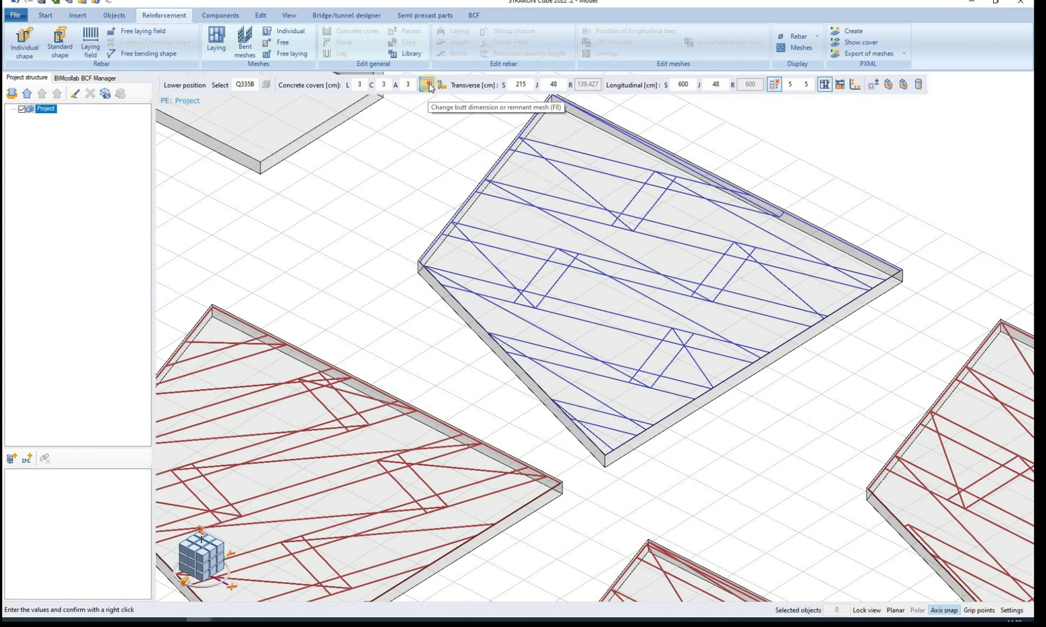
click(429, 86)
click(583, 84)
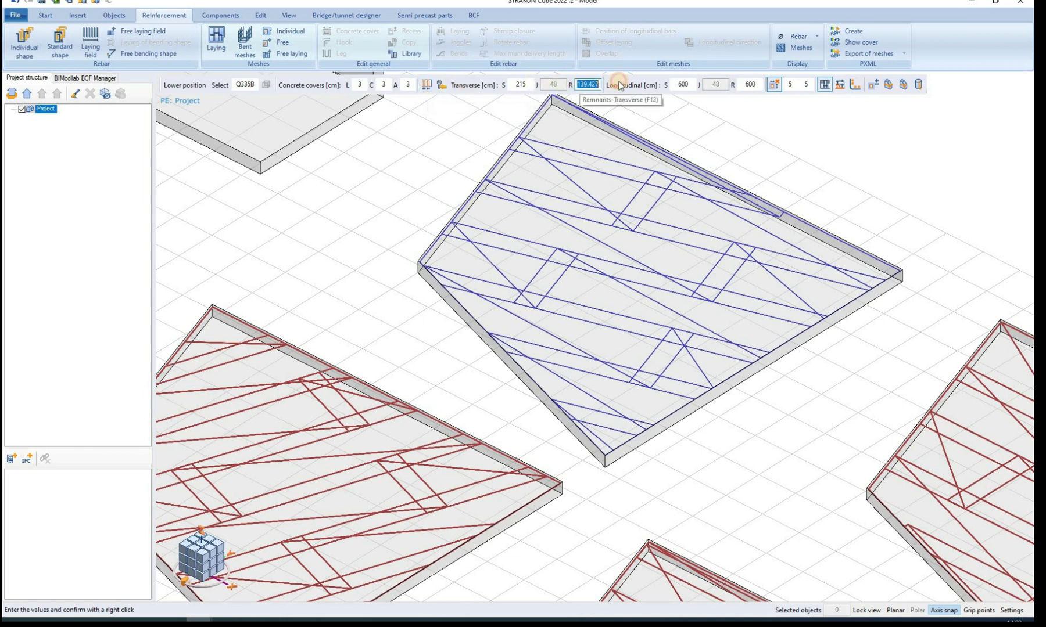
text(215)
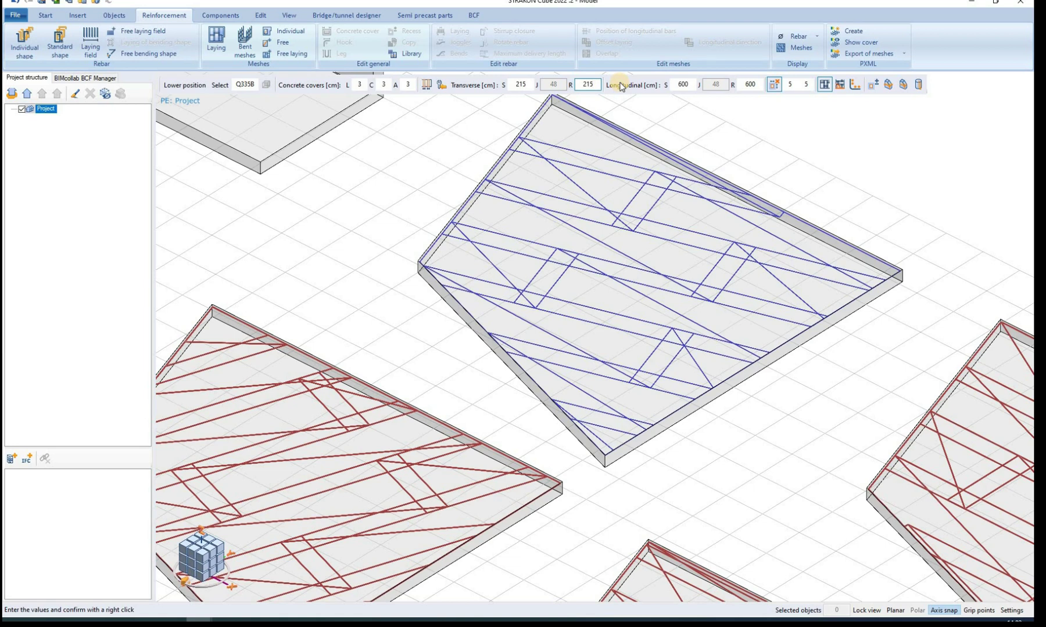
key(Return)
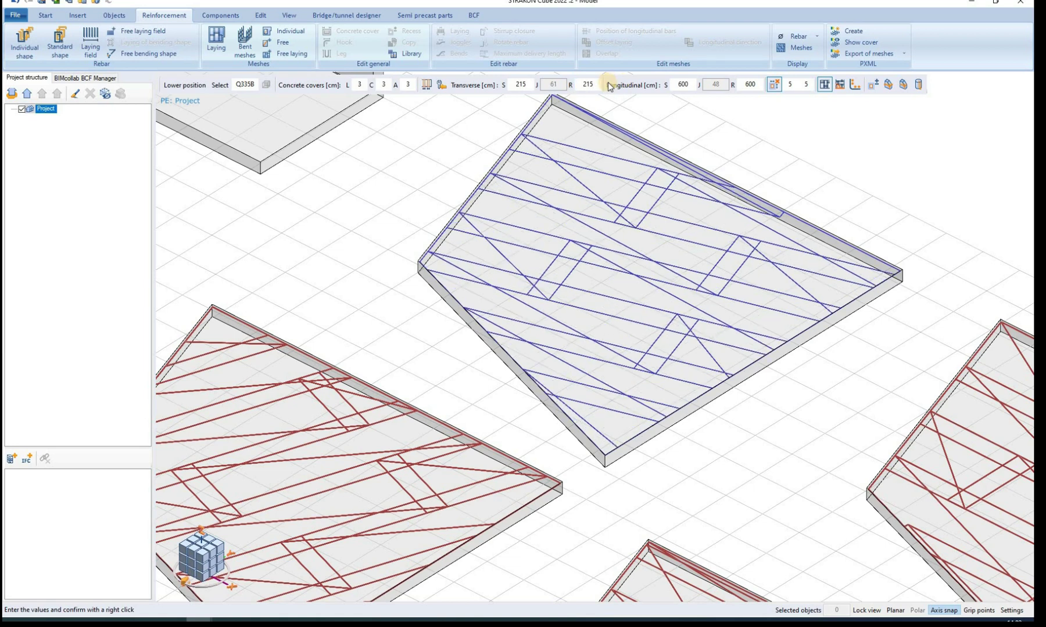
Swap the longitudinal and transverse directions of the previewed meshes and finish laying them on the slab.
click(680, 84)
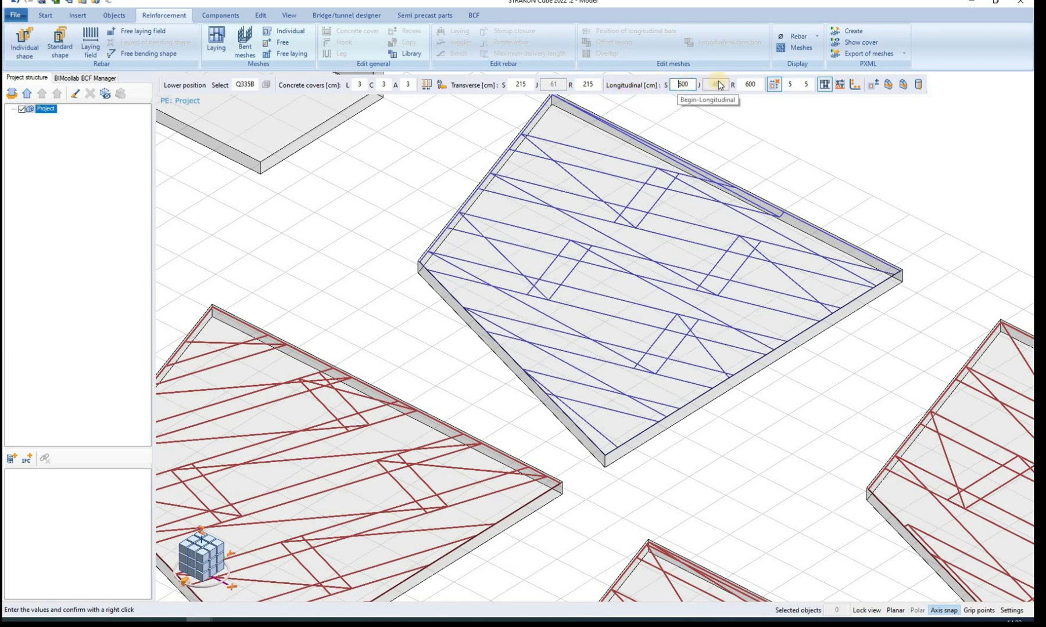
click(774, 84)
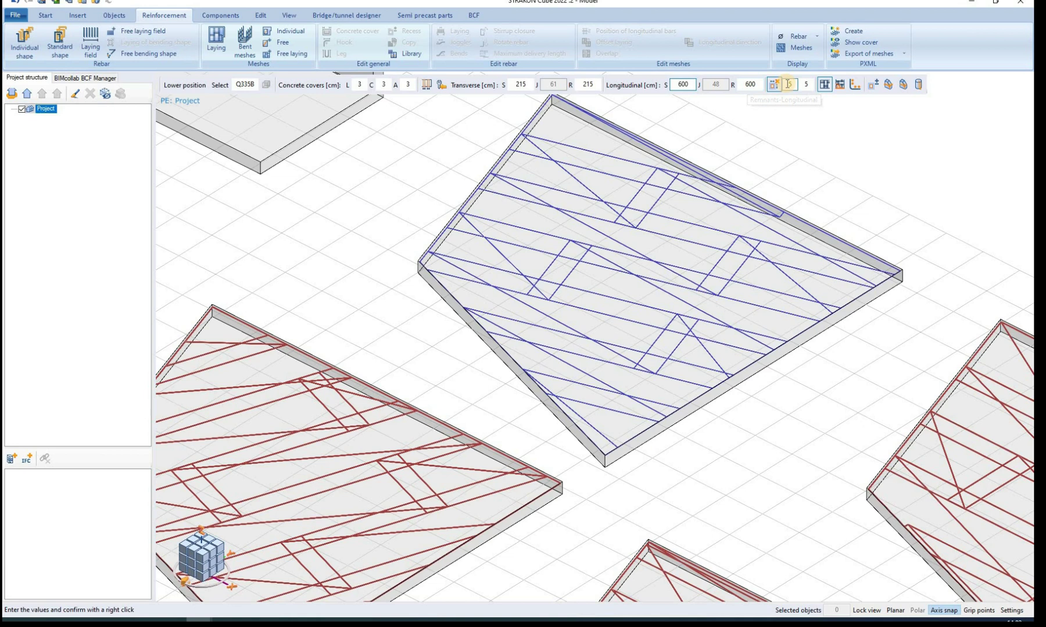
click(824, 84)
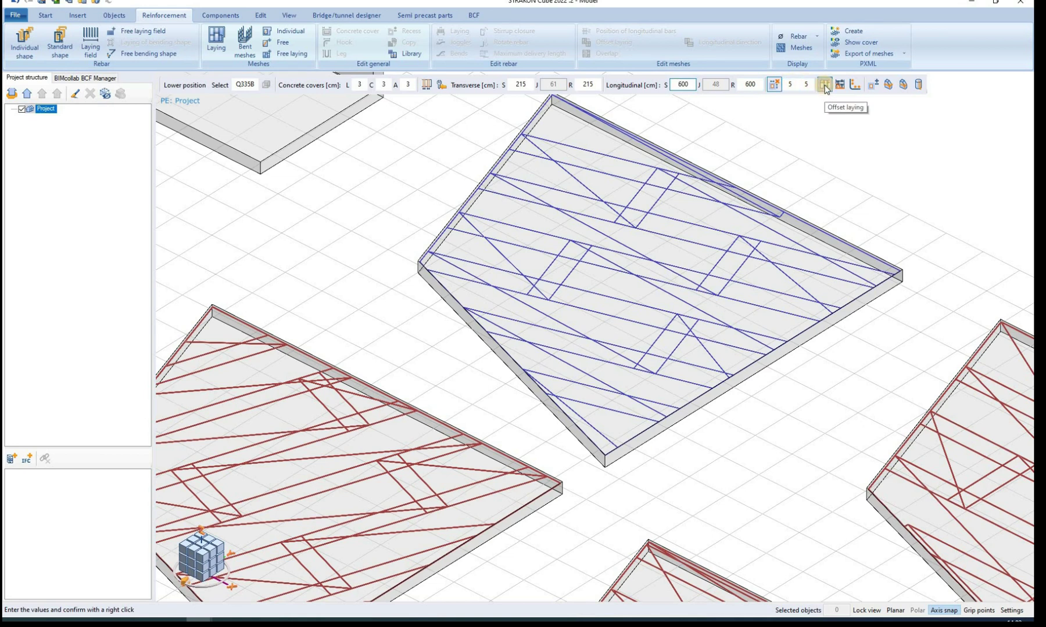
click(825, 85)
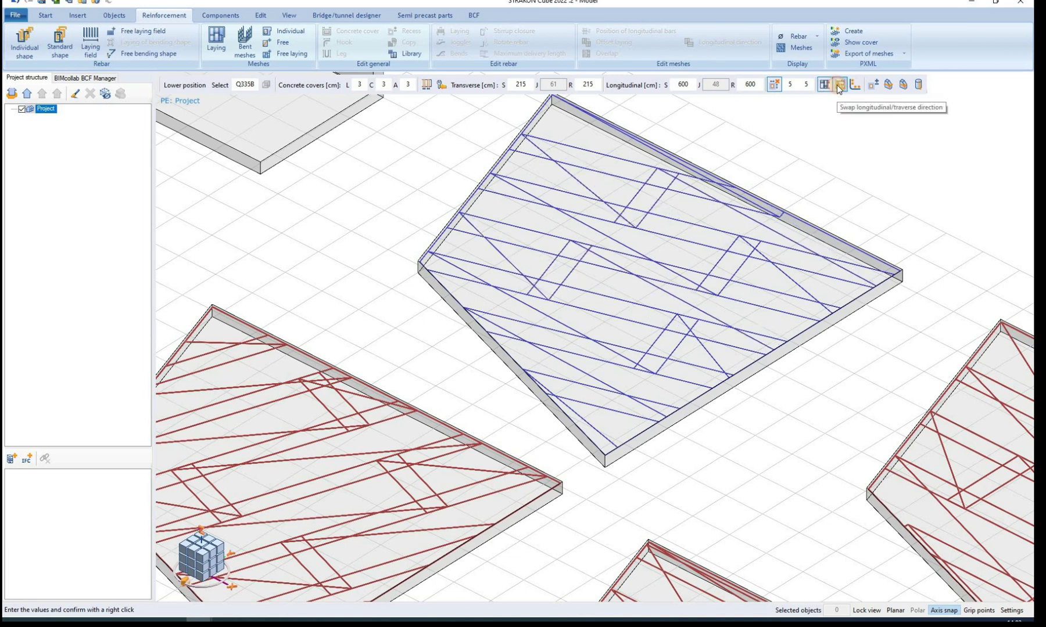
click(837, 85)
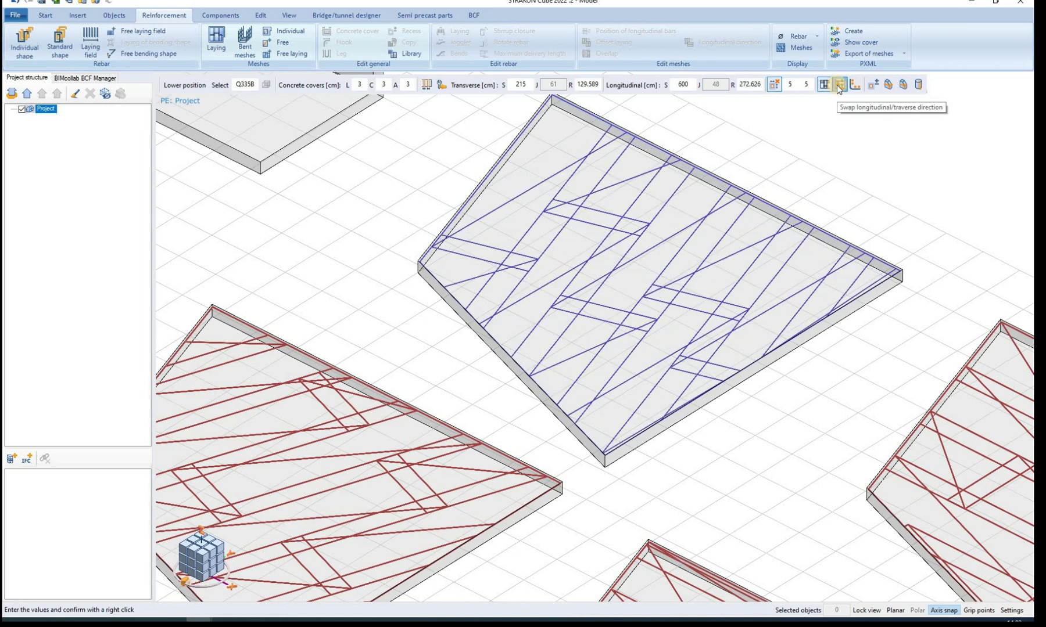
click(836, 85)
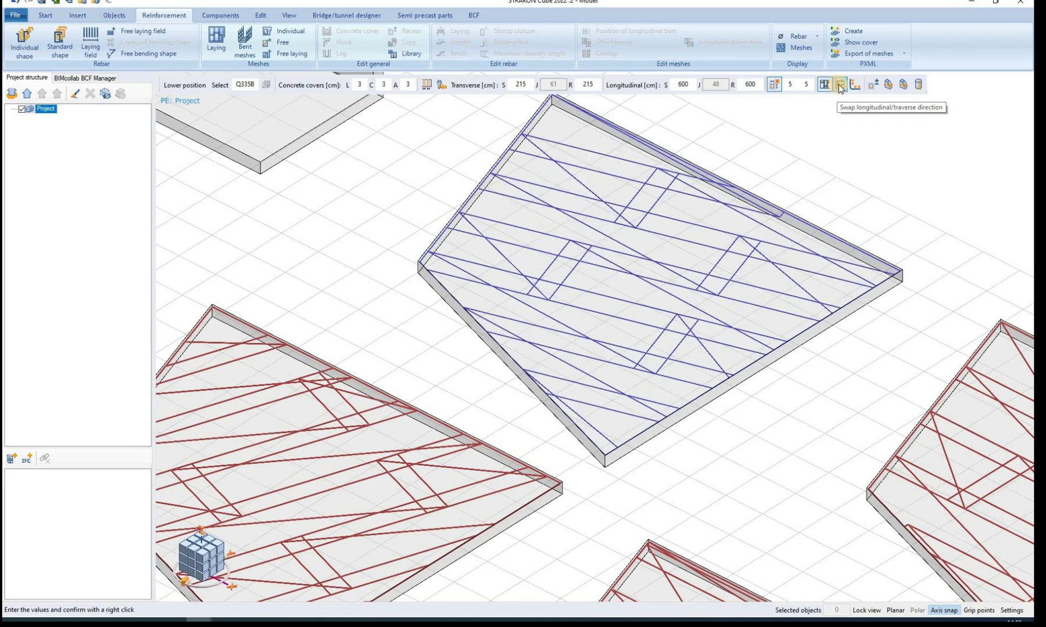
right_click(808, 192)
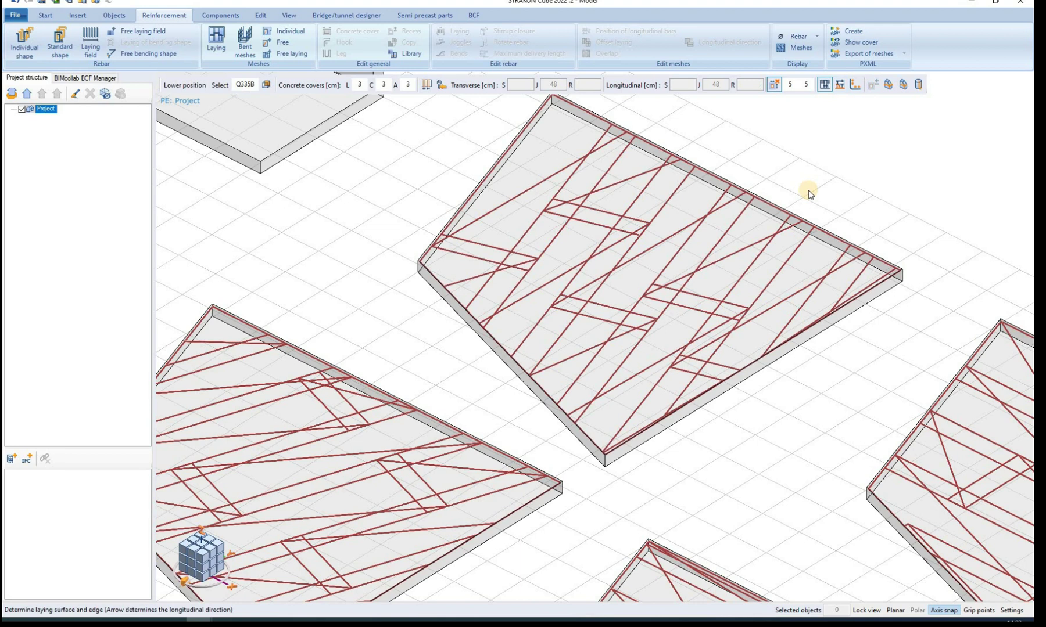
Select the meshes just laid and switch their offset laying off and back on.
middle_drag(505, 219, 515, 225)
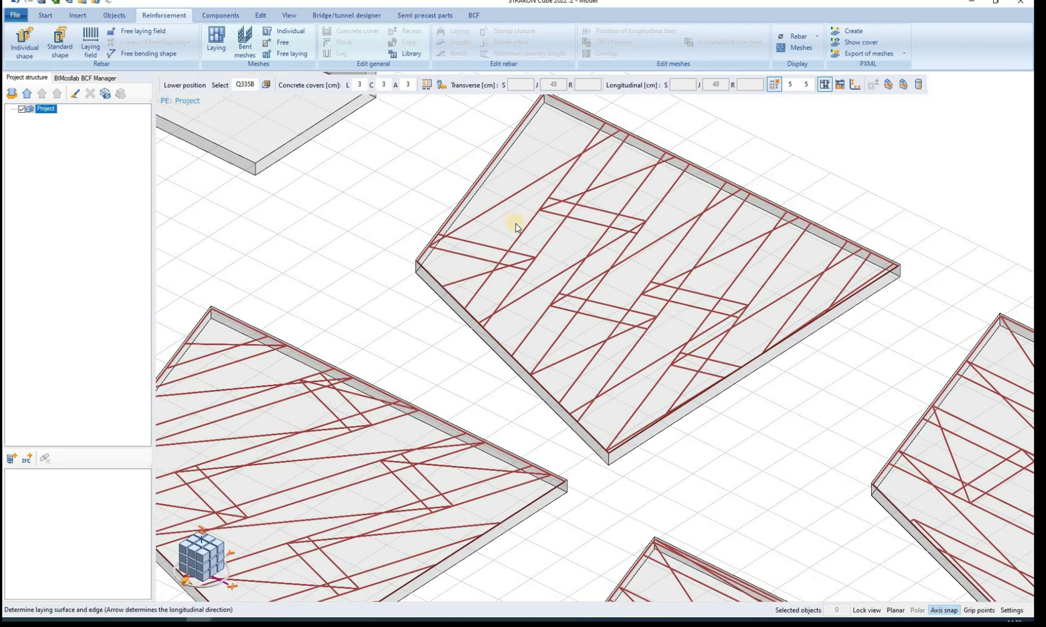
right_click(517, 230)
click(520, 236)
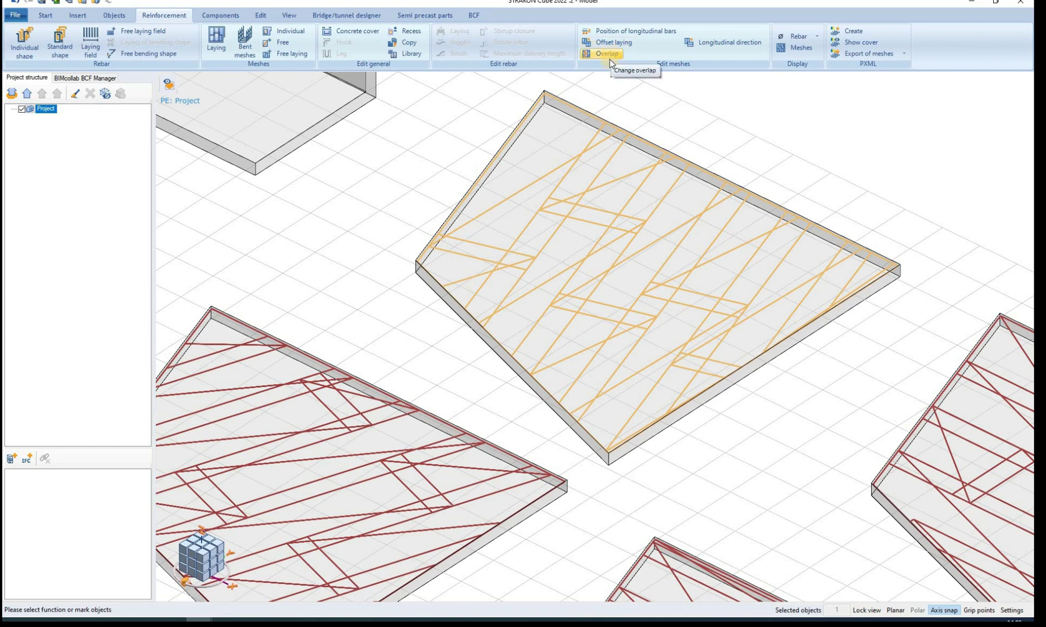
click(623, 42)
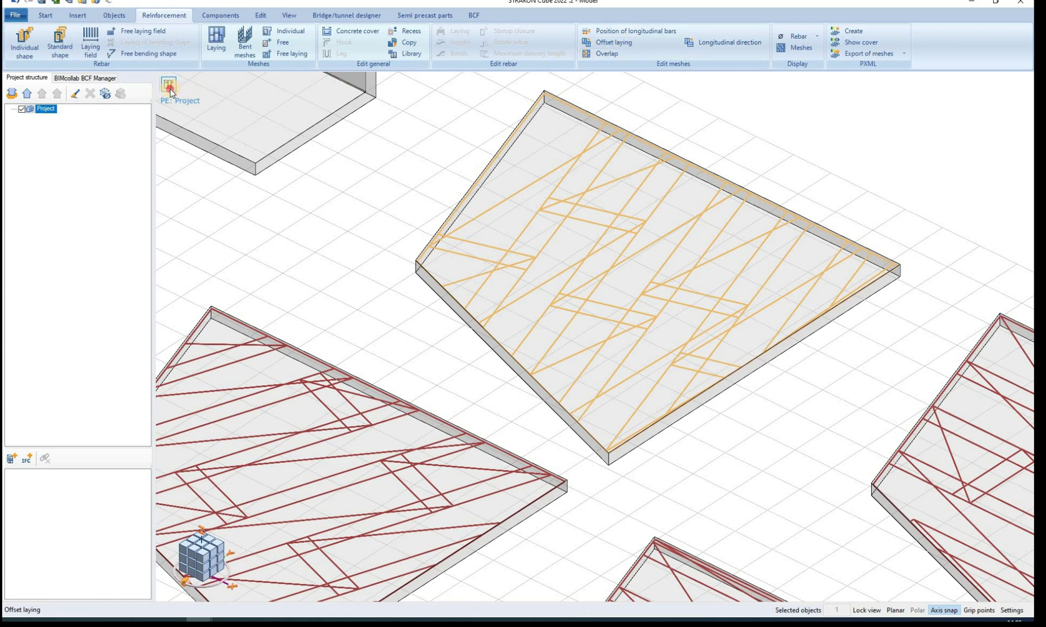
click(169, 87)
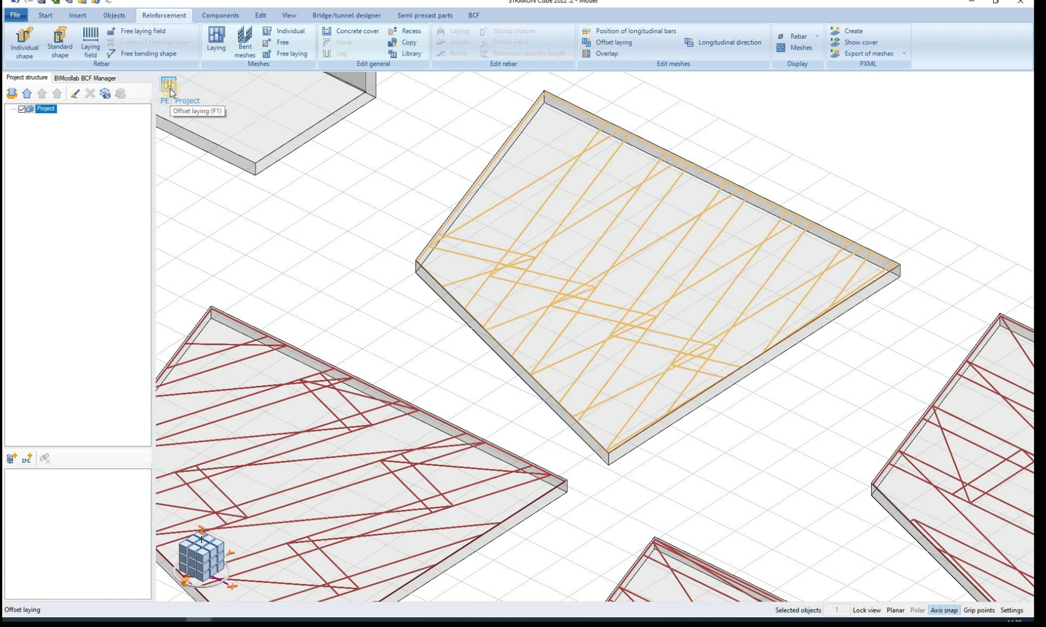
click(169, 87)
Open the overlap values of the selected meshes, and realign their longitudinal direction to the slab's upper-right edge.
click(600, 56)
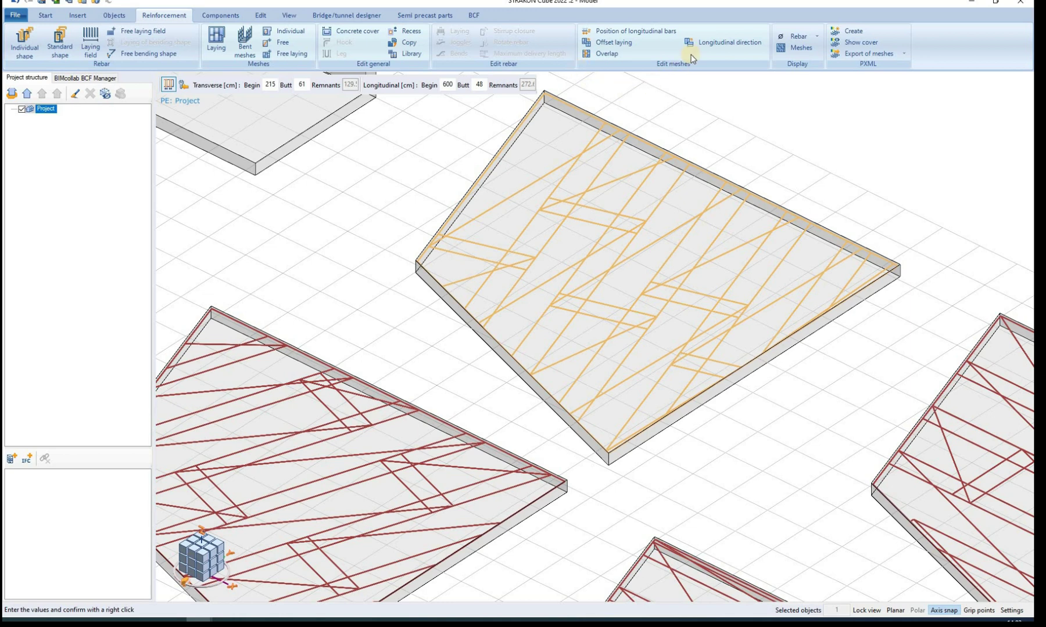
click(715, 42)
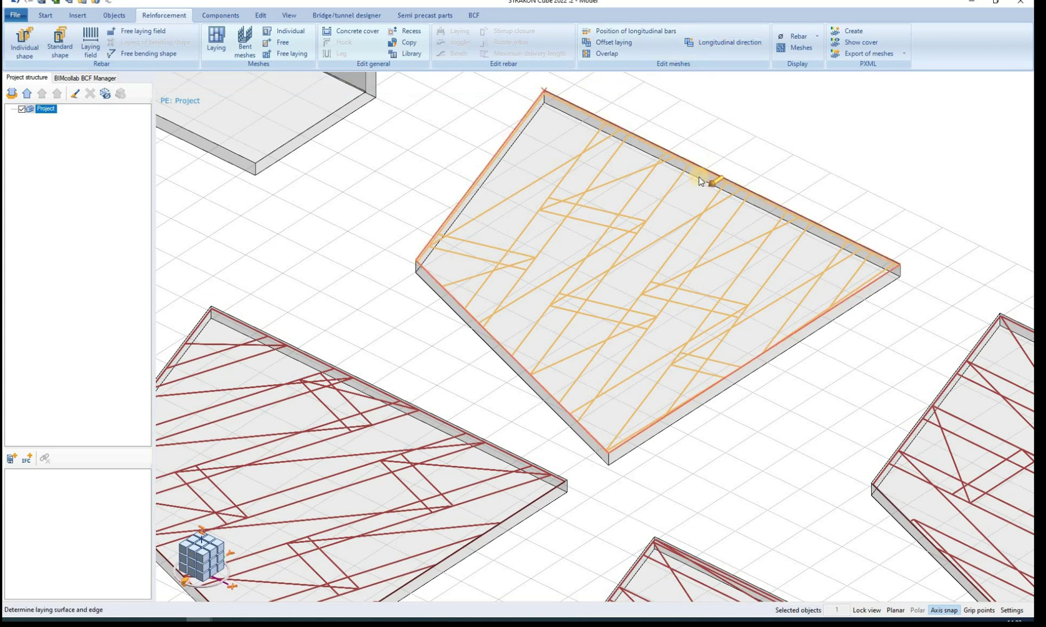
click(699, 181)
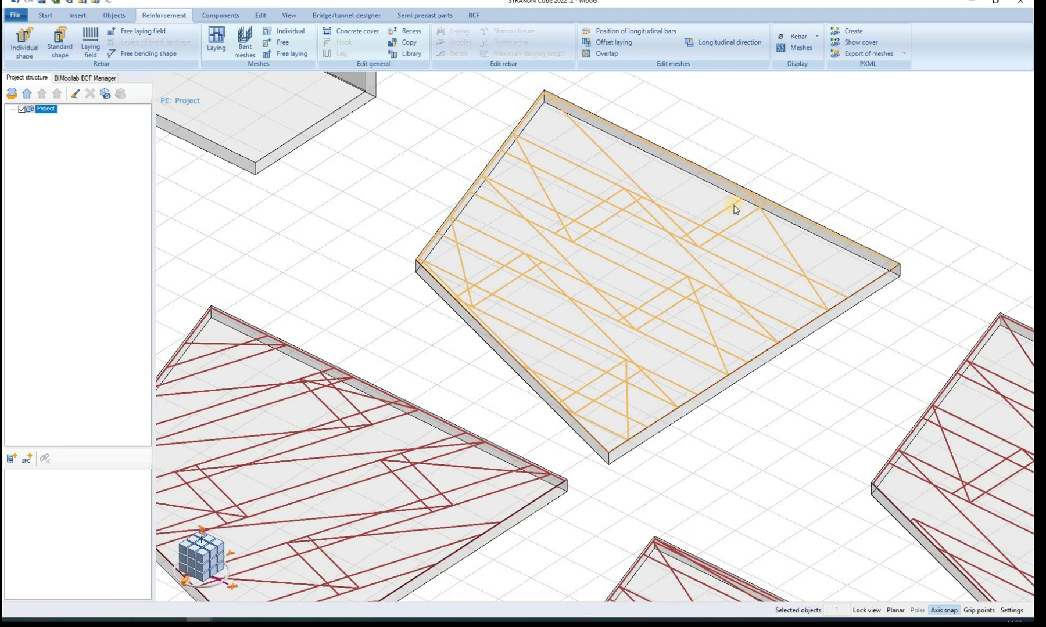
Display the laid meshes in full detail with all their individual bars.
click(735, 228)
middle_drag(731, 229, 709, 201)
scroll(714, 233, up, 3)
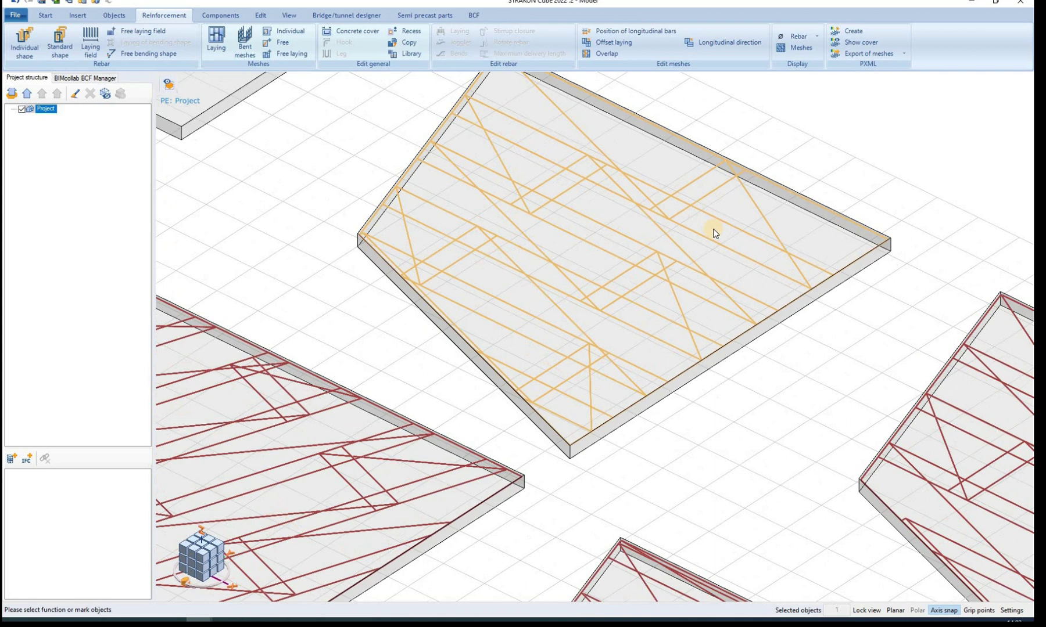
click(793, 49)
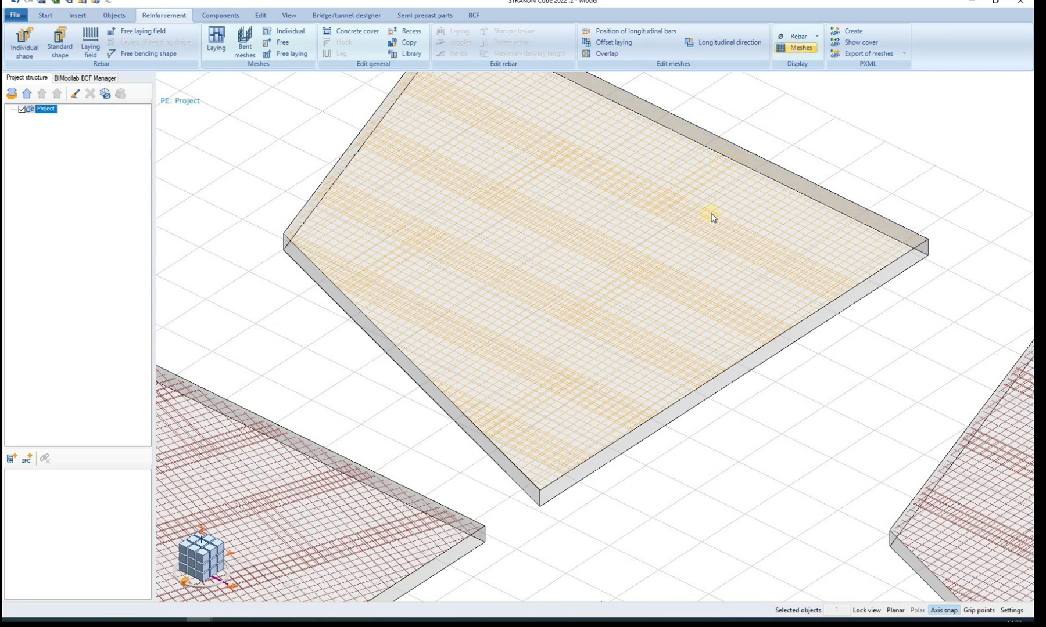
Swap the selected meshes' longitudinal bars so the transverse bars lie outside, and swap them back.
scroll(596, 450, up, 5)
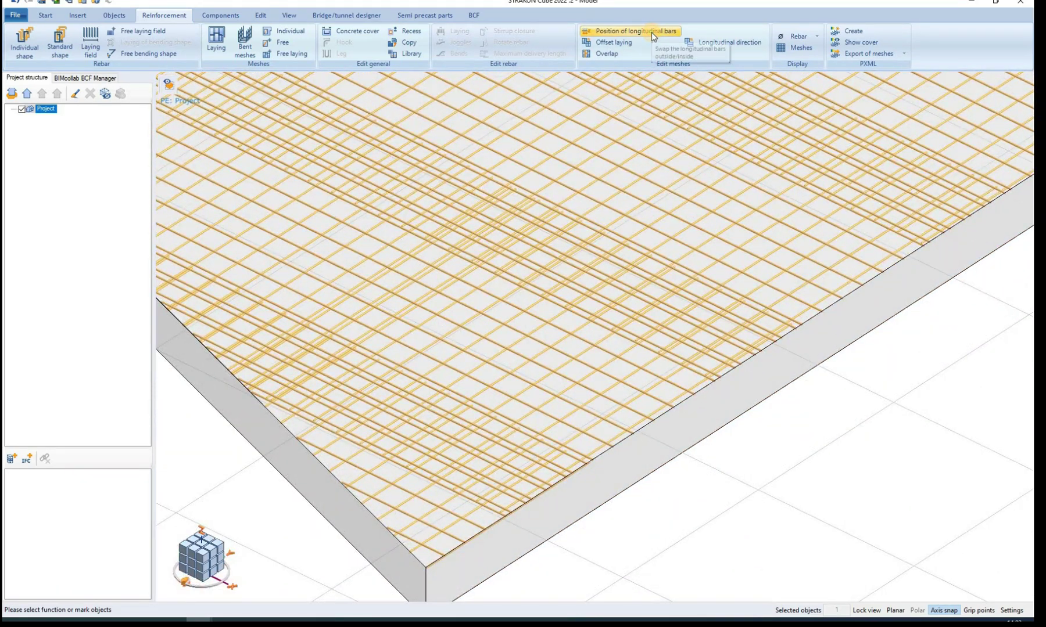
click(651, 32)
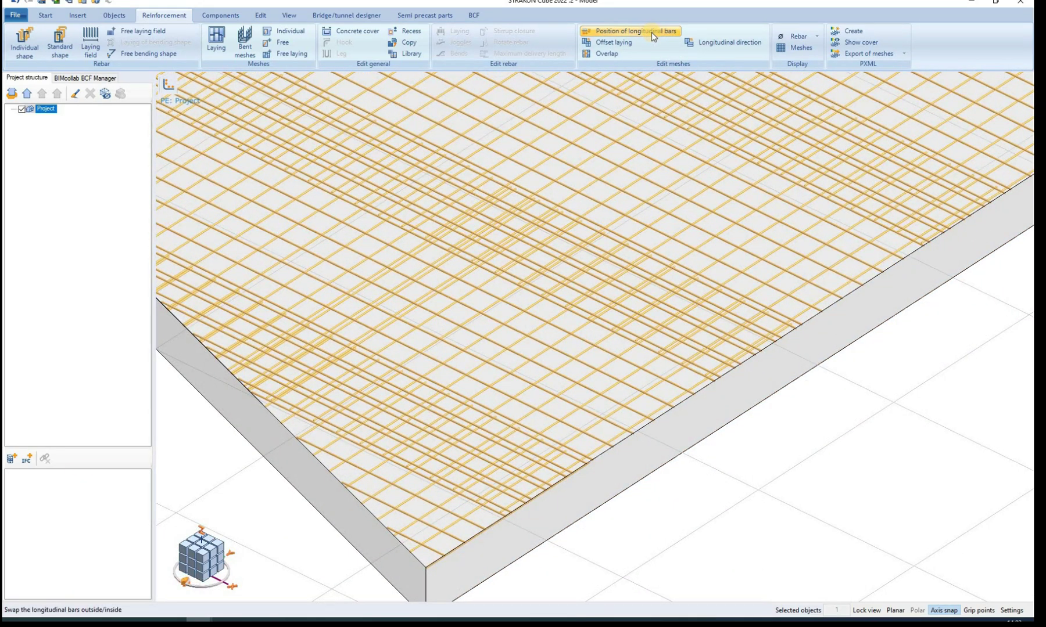
click(169, 86)
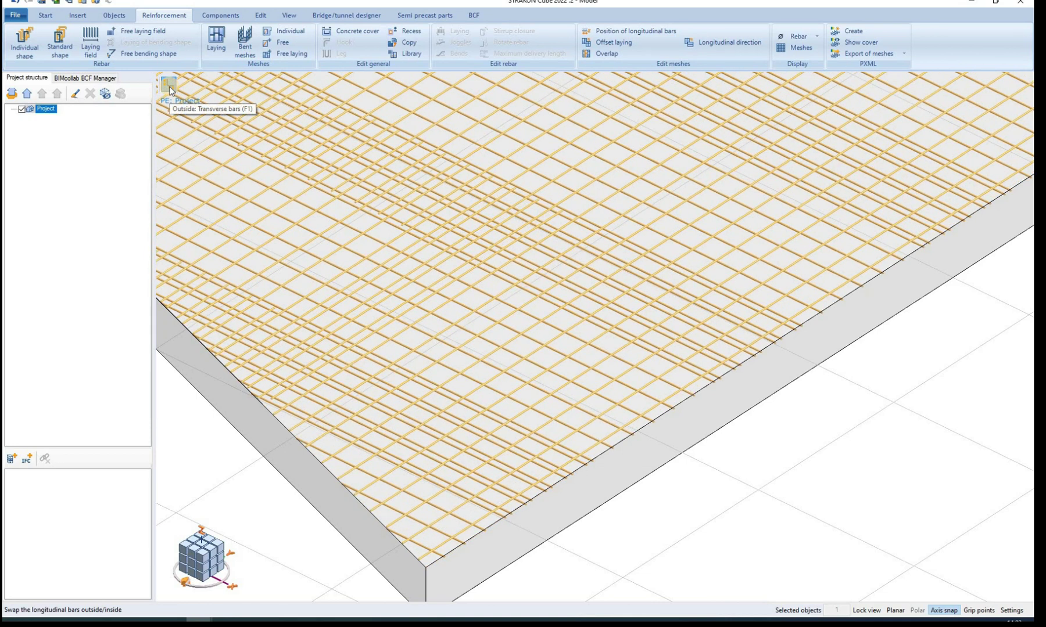
click(169, 86)
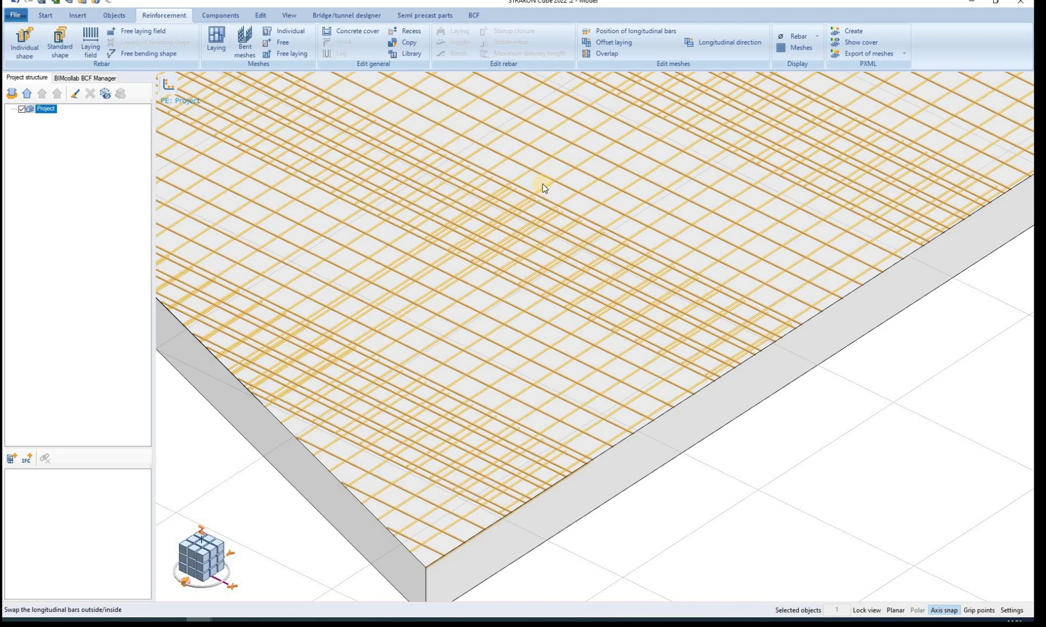
Return the meshes to the simplified outline-and-diagonal display.
scroll(544, 174, down, 3)
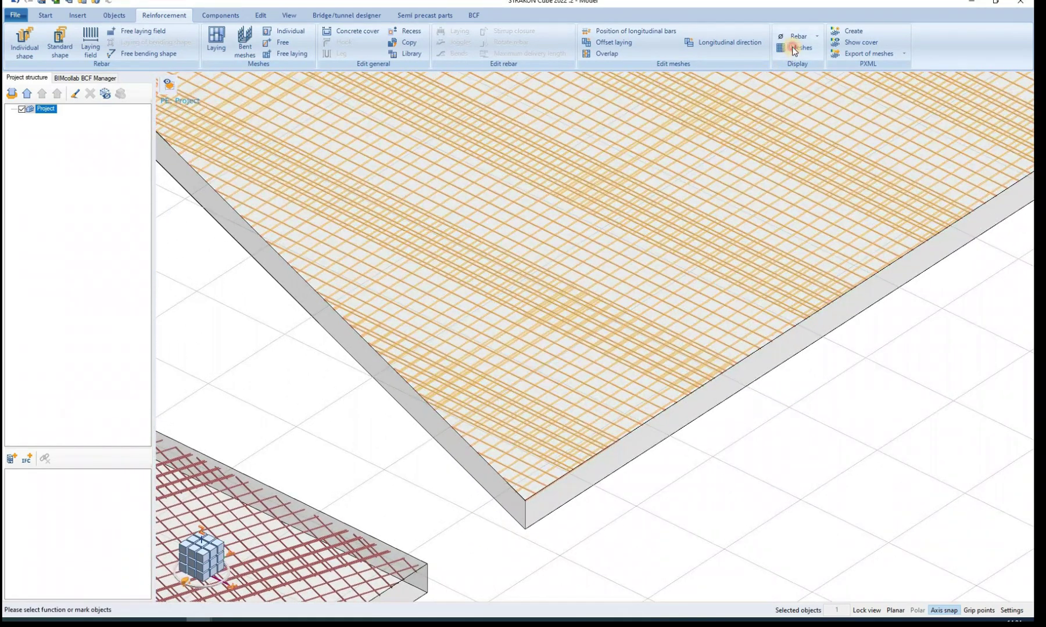
click(792, 46)
scroll(531, 277, down, 4)
Define a Q335B bent mesh on the L-shaped component, from the base slab's front corner to the wall base and up to the wall top.
middle_drag(445, 215, 644, 388)
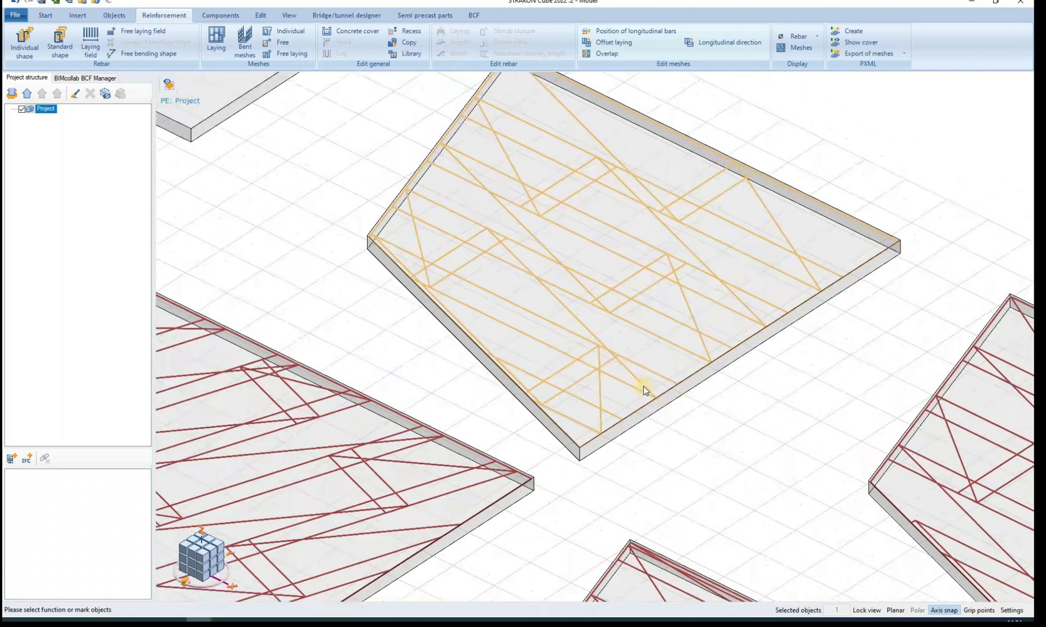
scroll(534, 284, up, 3)
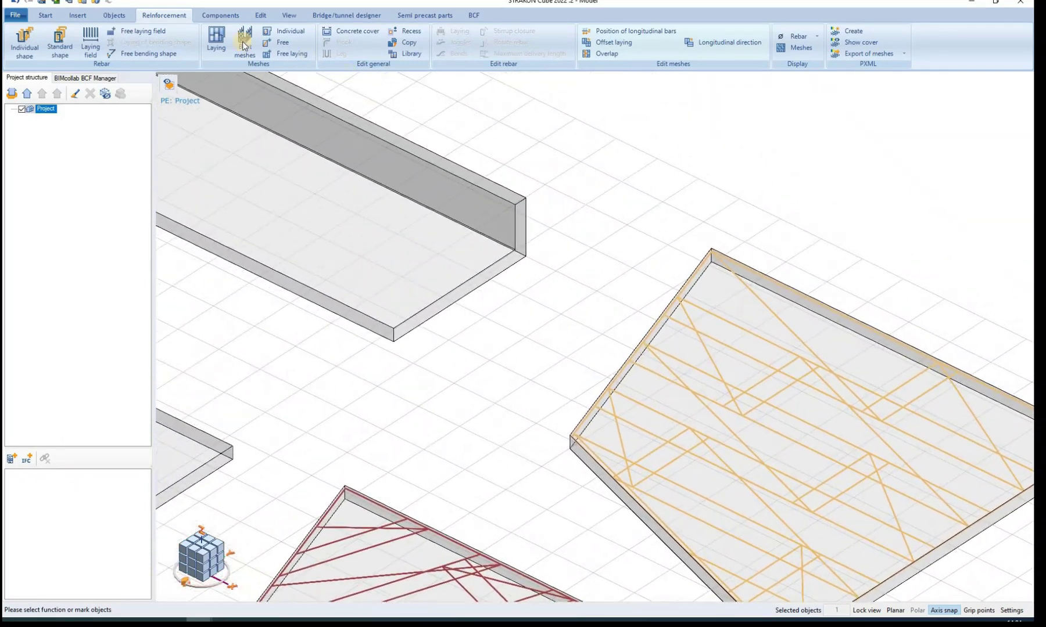
click(244, 42)
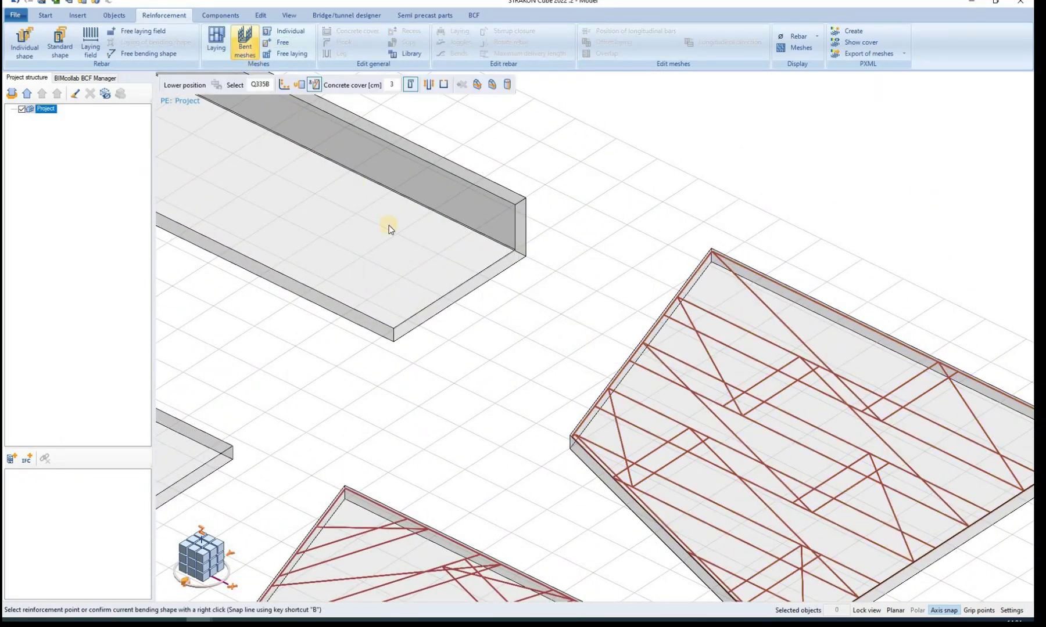
click(399, 329)
click(510, 219)
click(512, 205)
right_click(511, 208)
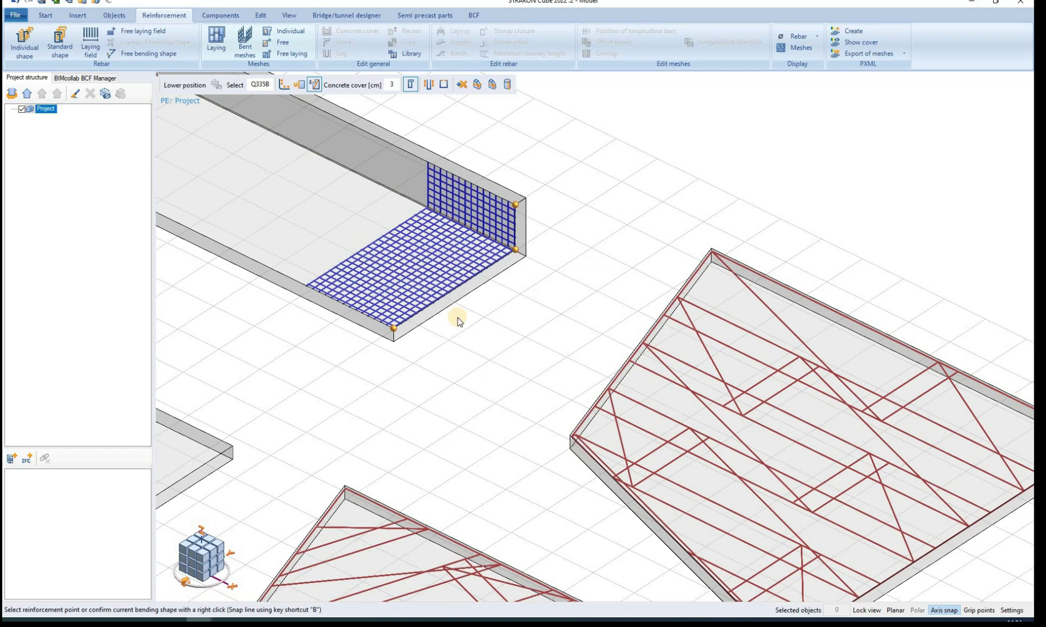
Switch the bent mesh's bending direction over and back, and confirm the bending shape.
middle_drag(458, 322, 553, 384)
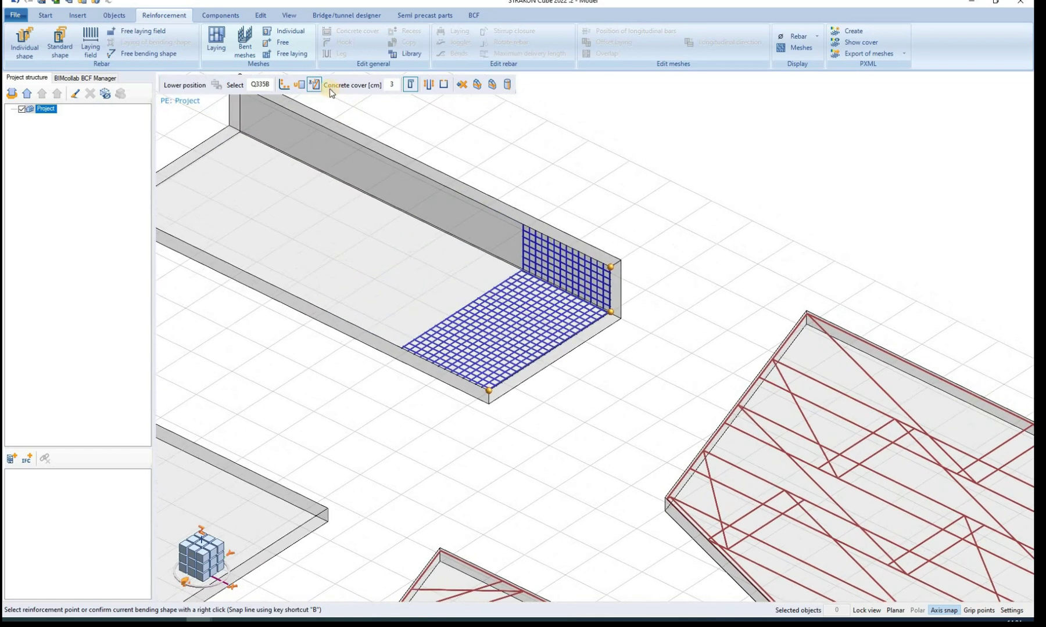
click(300, 86)
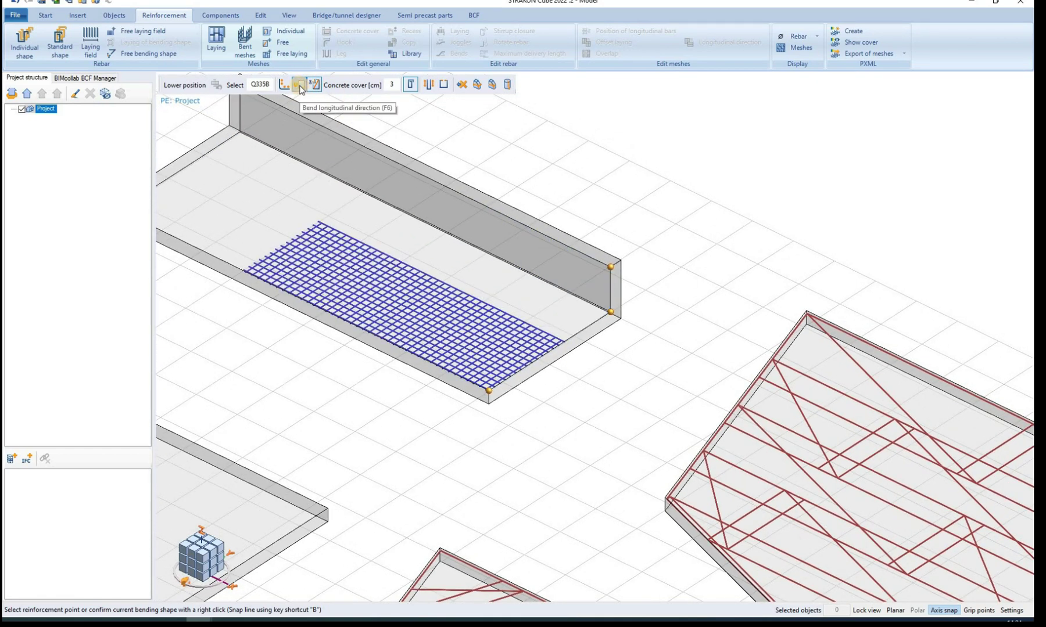
click(300, 86)
right_click(459, 290)
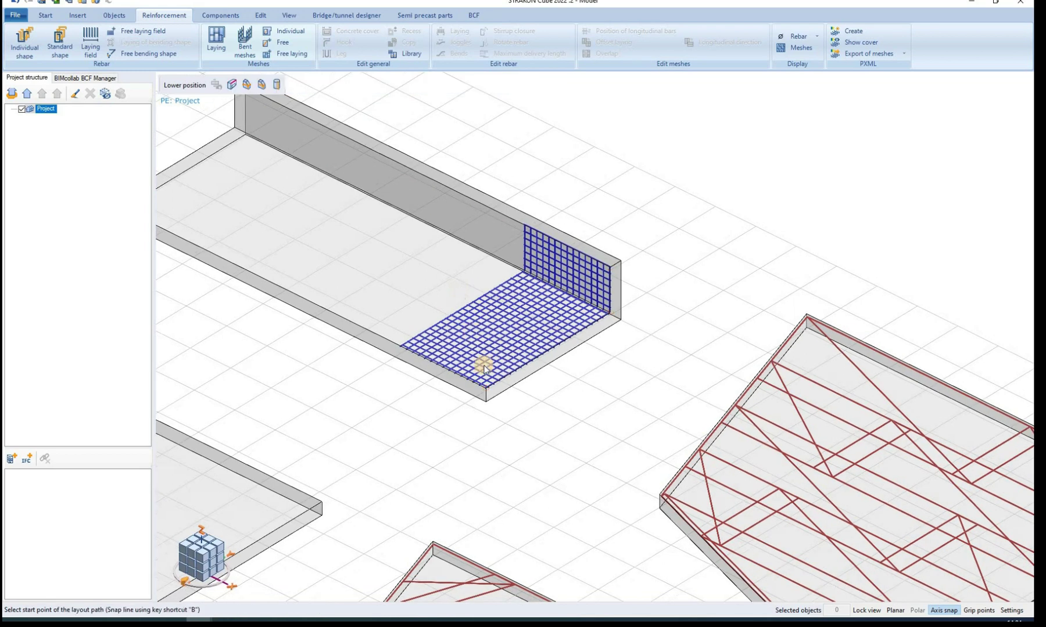
Set the bent mesh's layout path along the base slab's long front edge, from its right corner to its left corner.
click(487, 388)
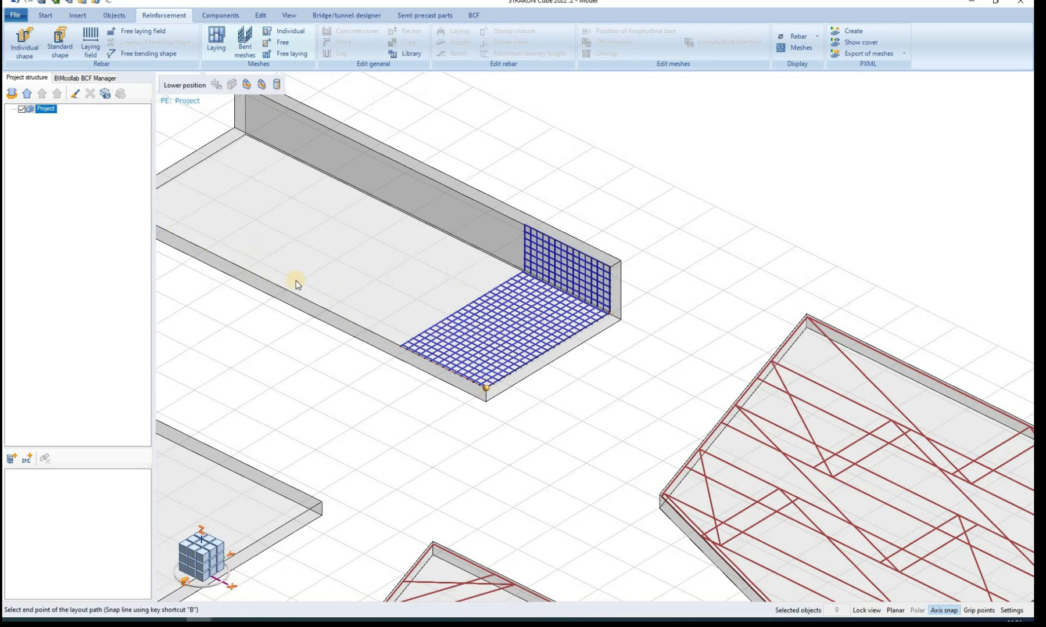
middle_drag(296, 280, 487, 366)
click(309, 292)
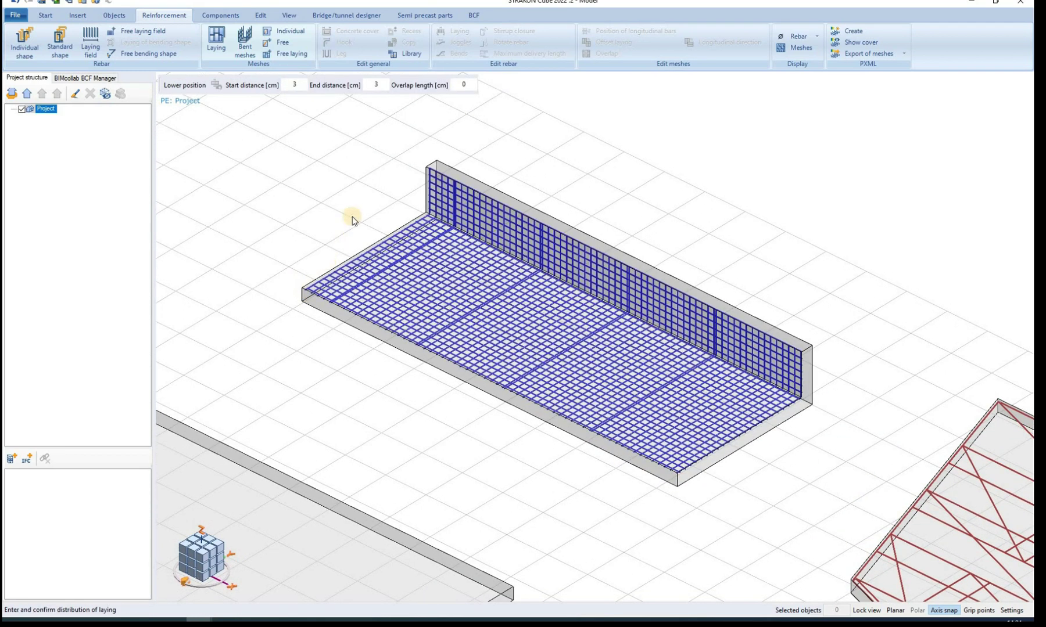
Set the overlap length of the bent meshes to 50 cm and finish laying them.
click(462, 84)
key(Return)
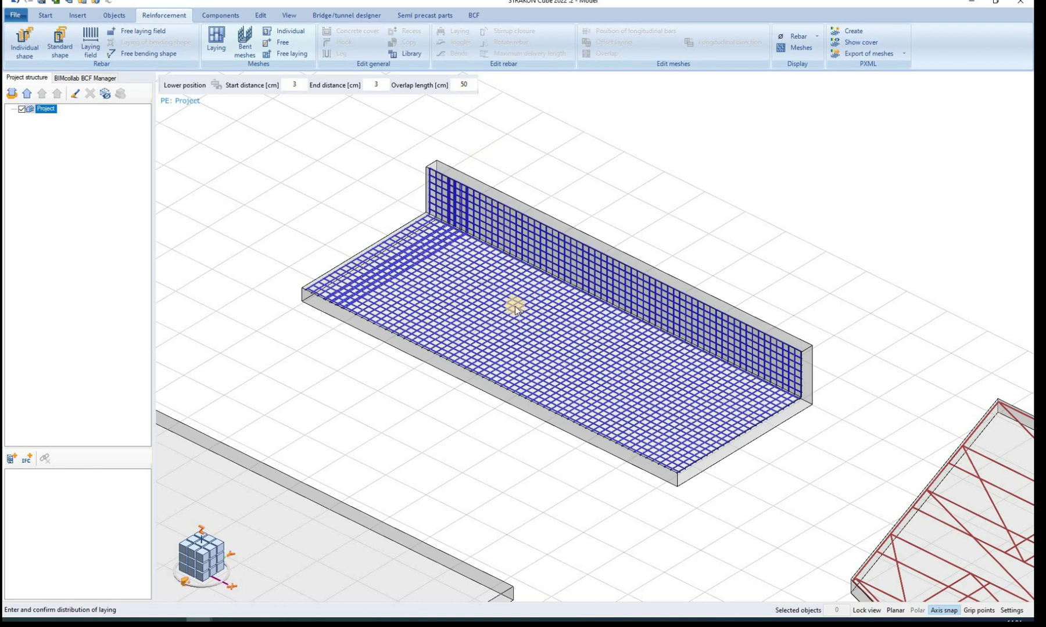
right_click(529, 325)
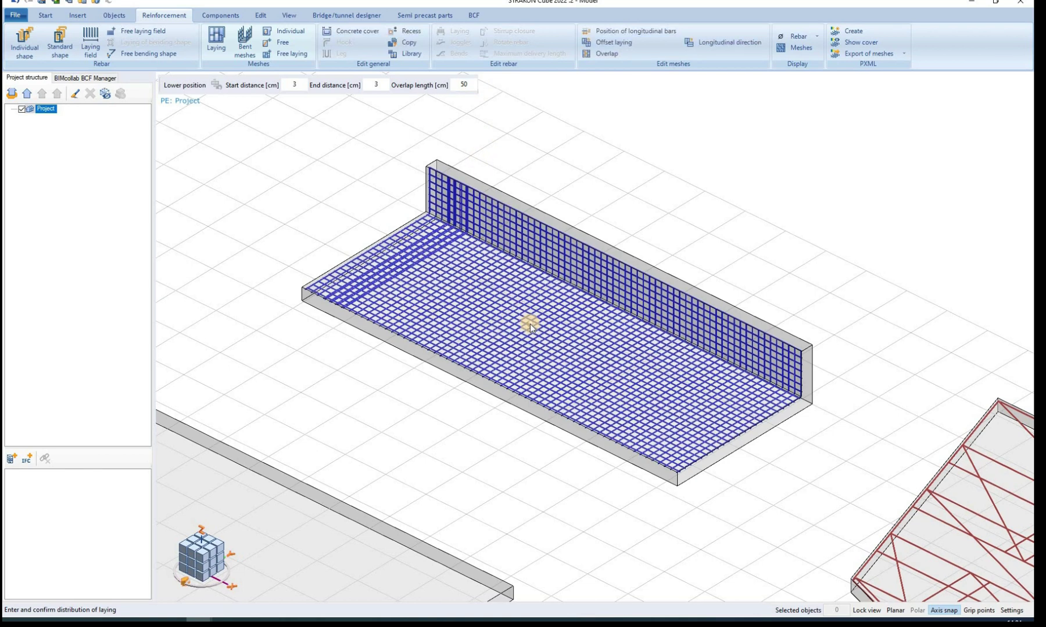
middle_drag(578, 355, 537, 277)
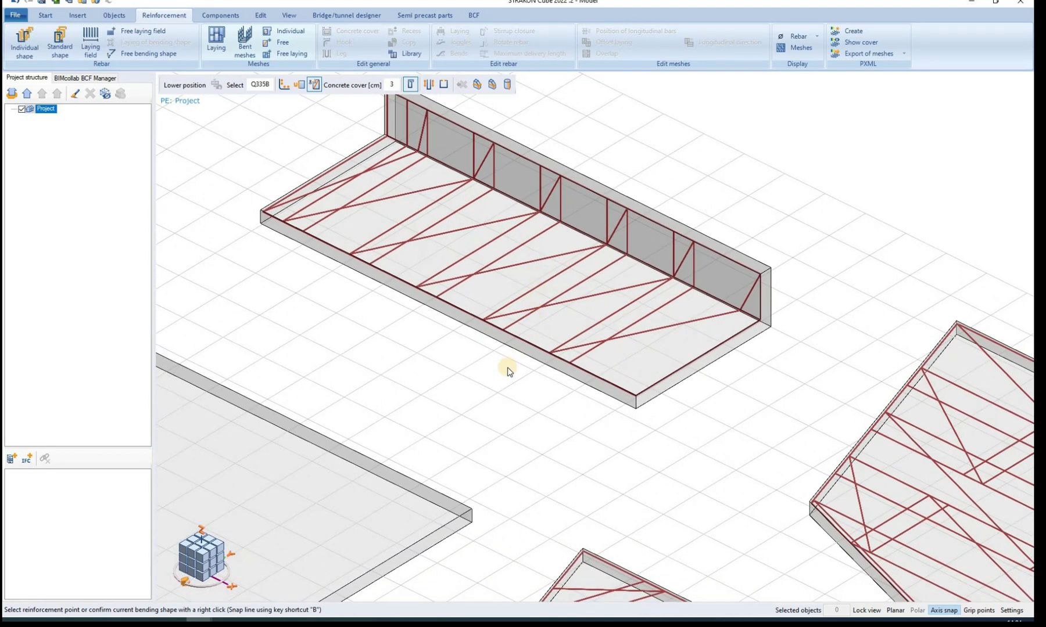
right_click(499, 386)
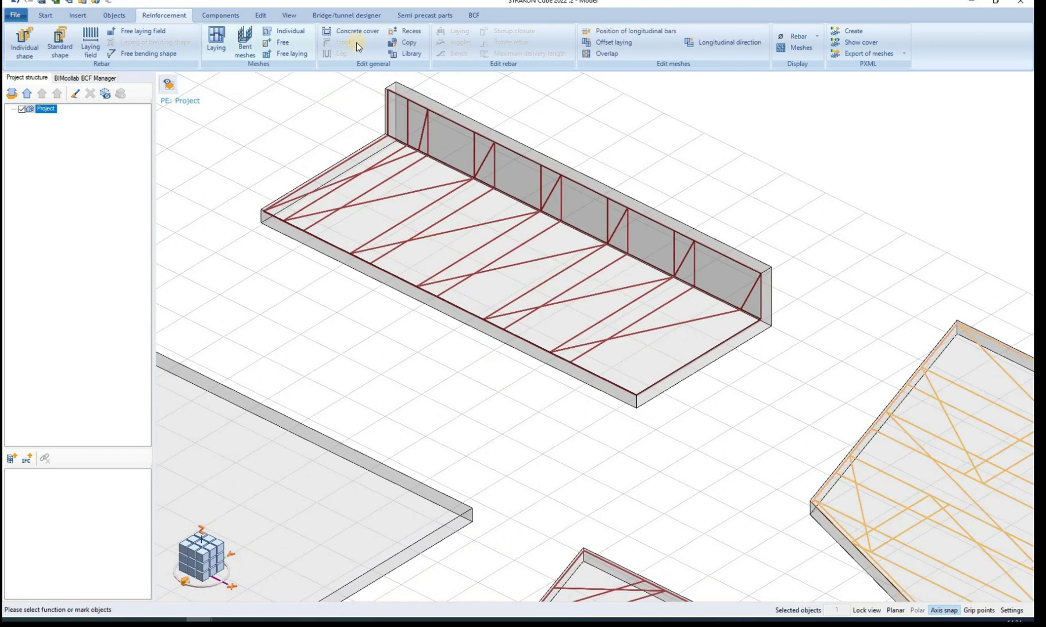
Start an individual Q335B mesh on the empty four-sided slab, from the right corner of its upper-right edge.
click(289, 32)
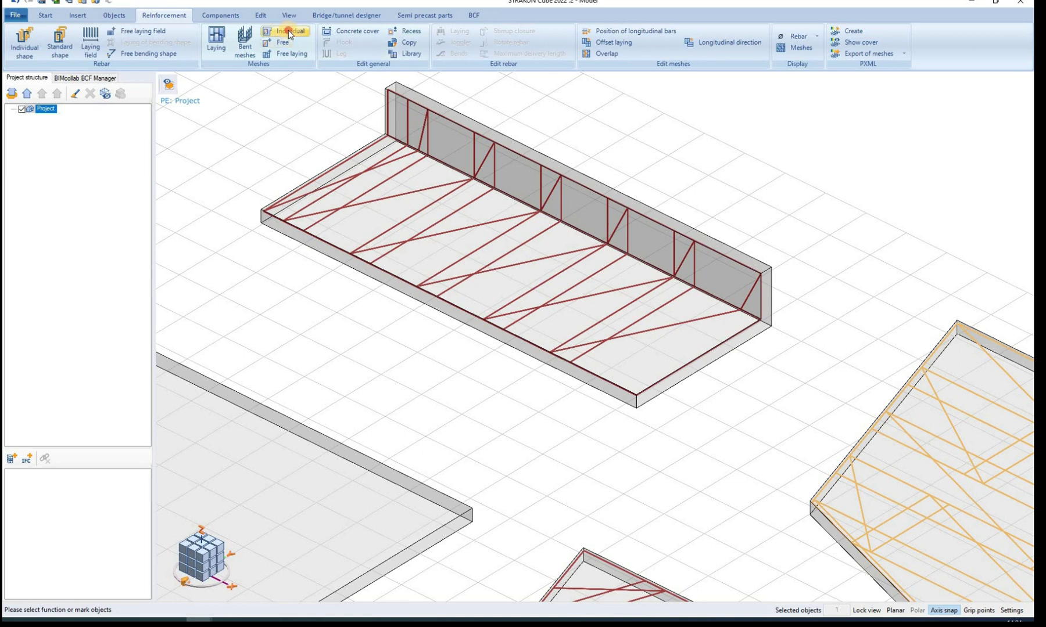
middle_drag(284, 290, 591, 150)
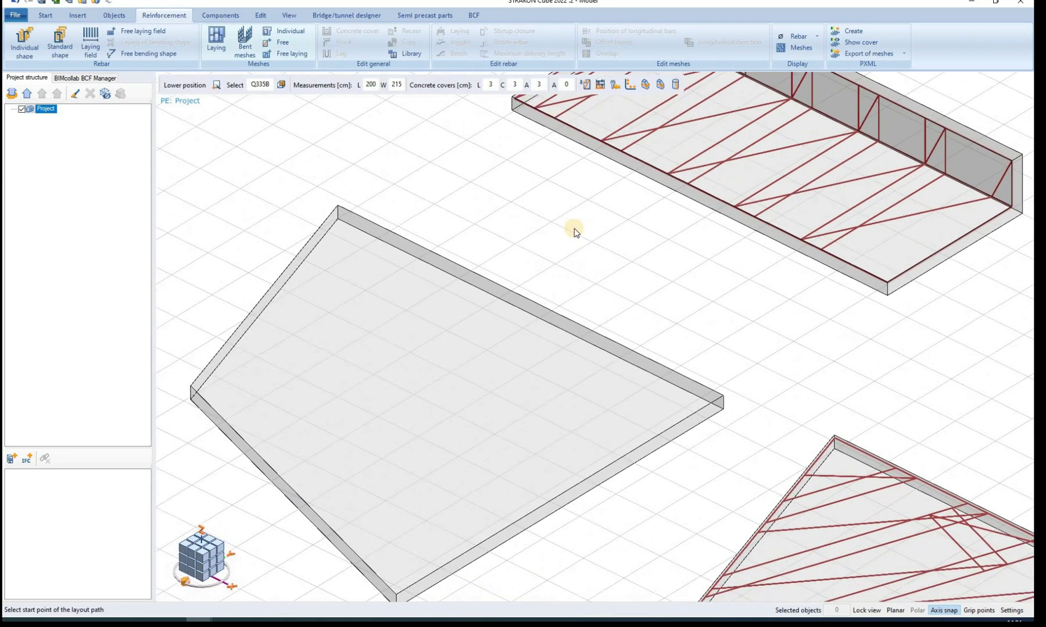
scroll(621, 313, down, 2)
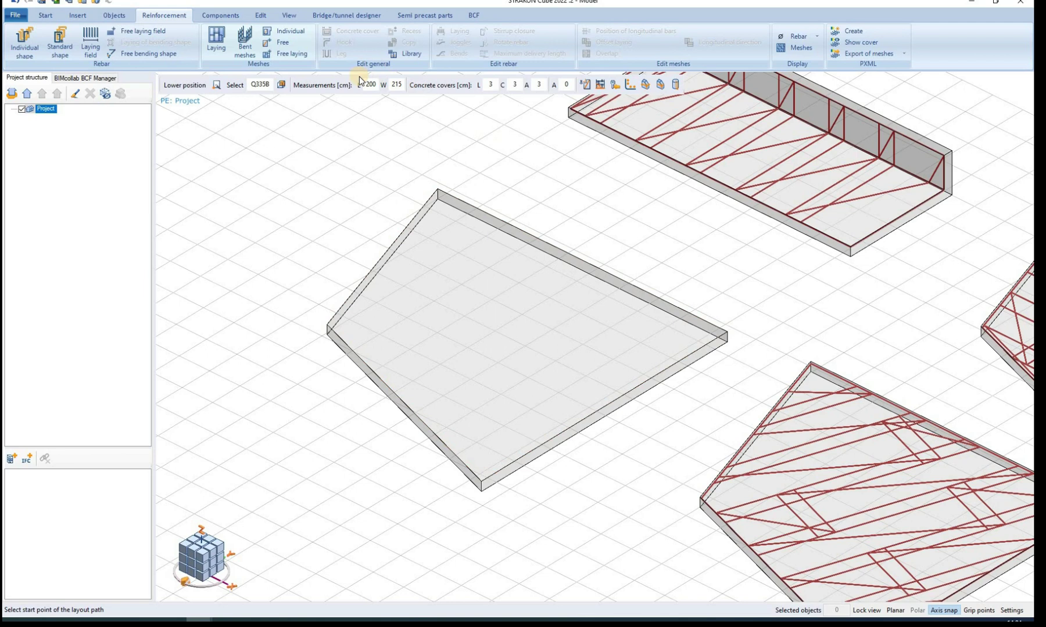
click(673, 316)
scroll(723, 333, up, 2)
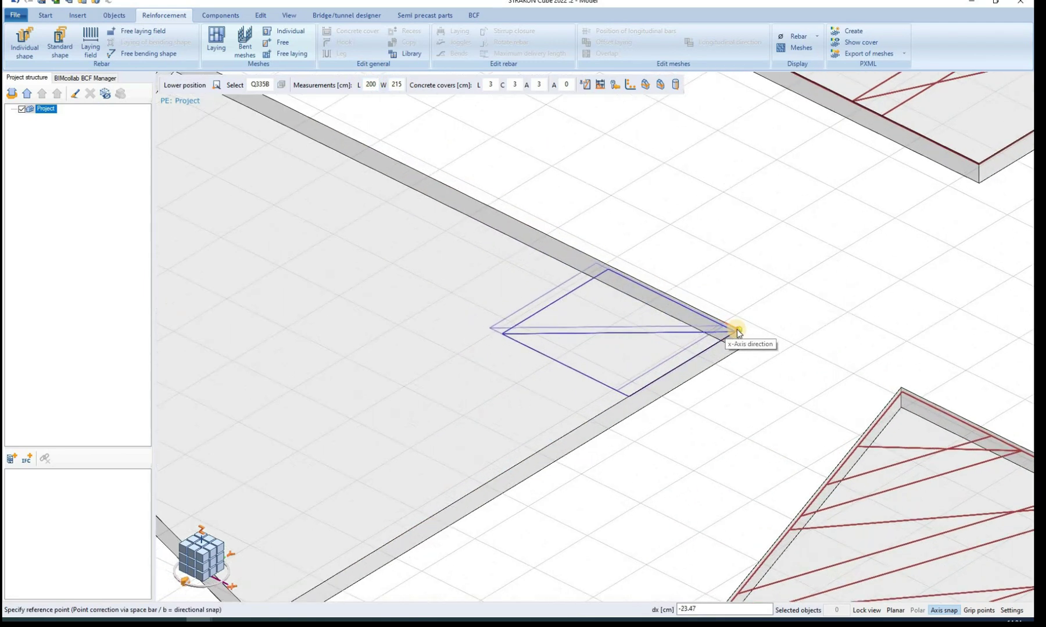
Cycle through the individual mesh's alignment options until the midpoint of its longitudinal edge sits on the slab corner.
click(218, 86)
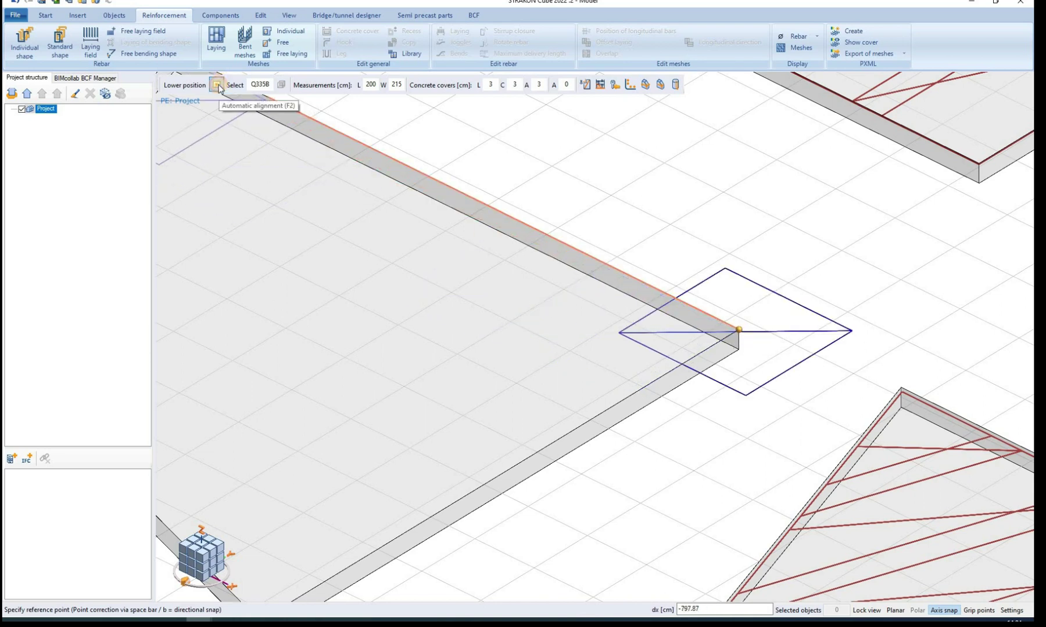
click(218, 86)
click(218, 86)
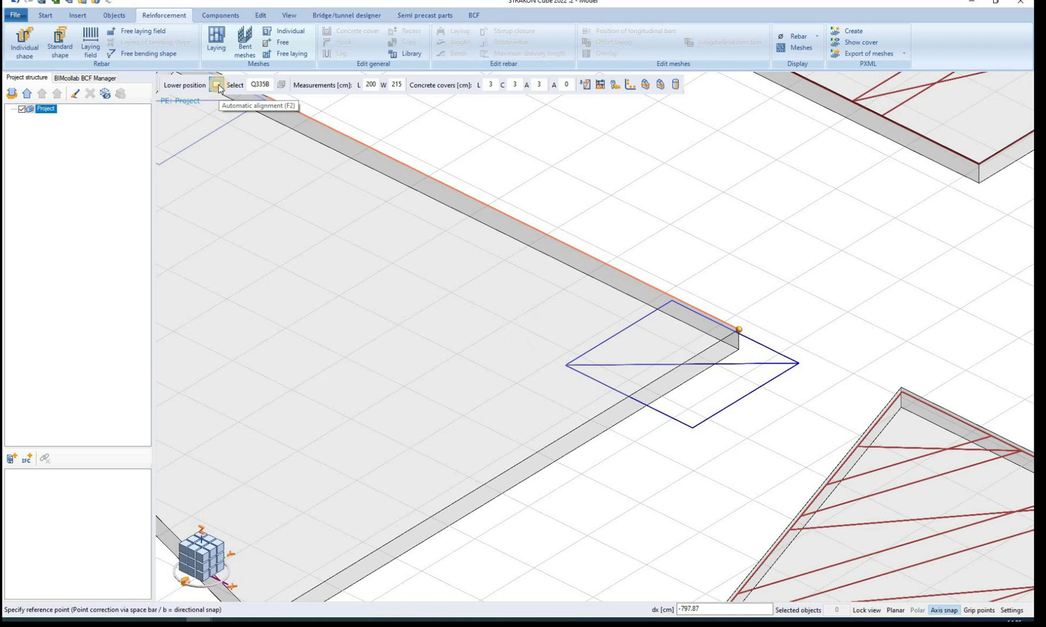
click(218, 86)
click(218, 86)
click(218, 86)
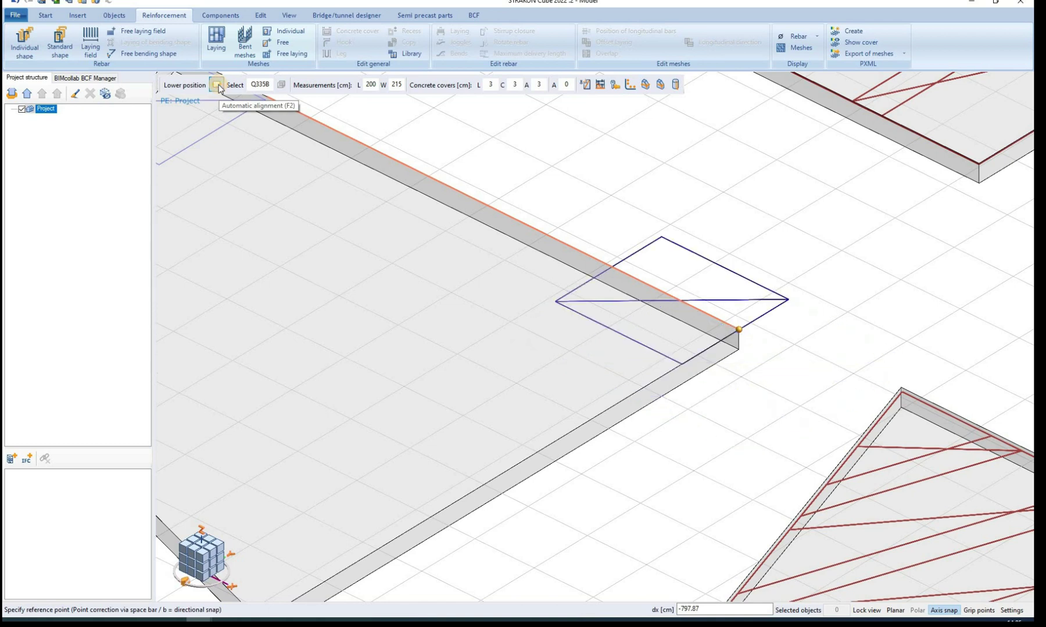
Set the individual mesh's length to 300 cm and place it at the slab's right corner.
double_click(371, 84)
text(3)
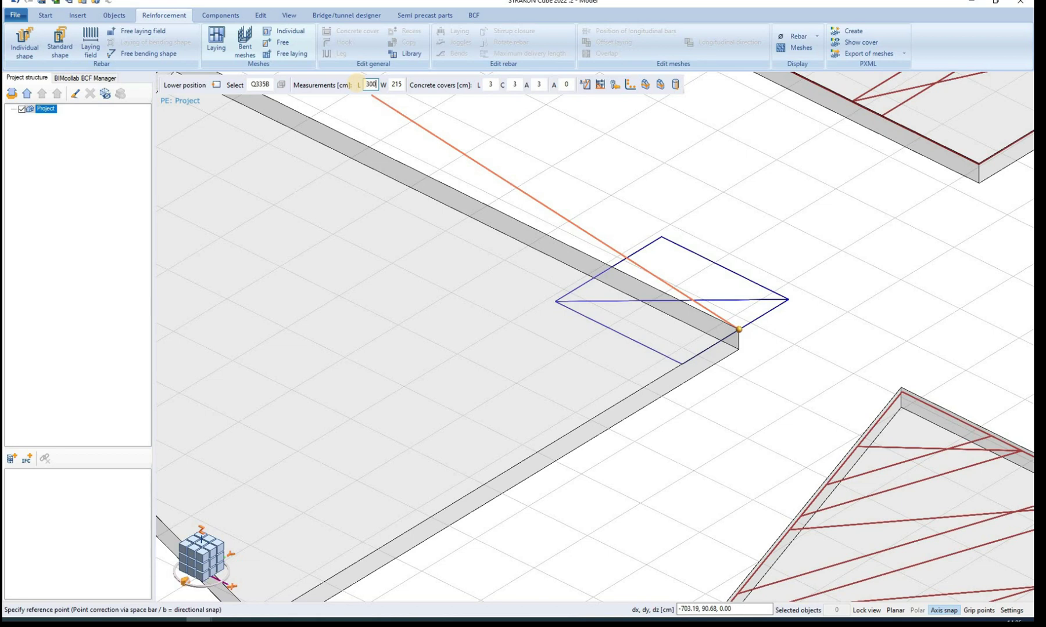
key(Return)
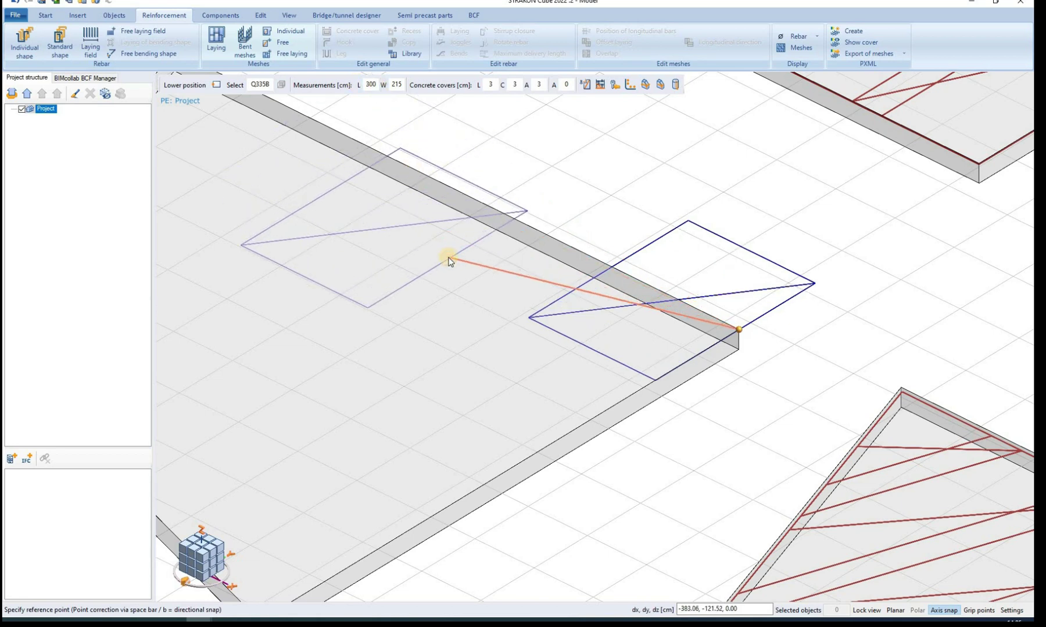
click(449, 261)
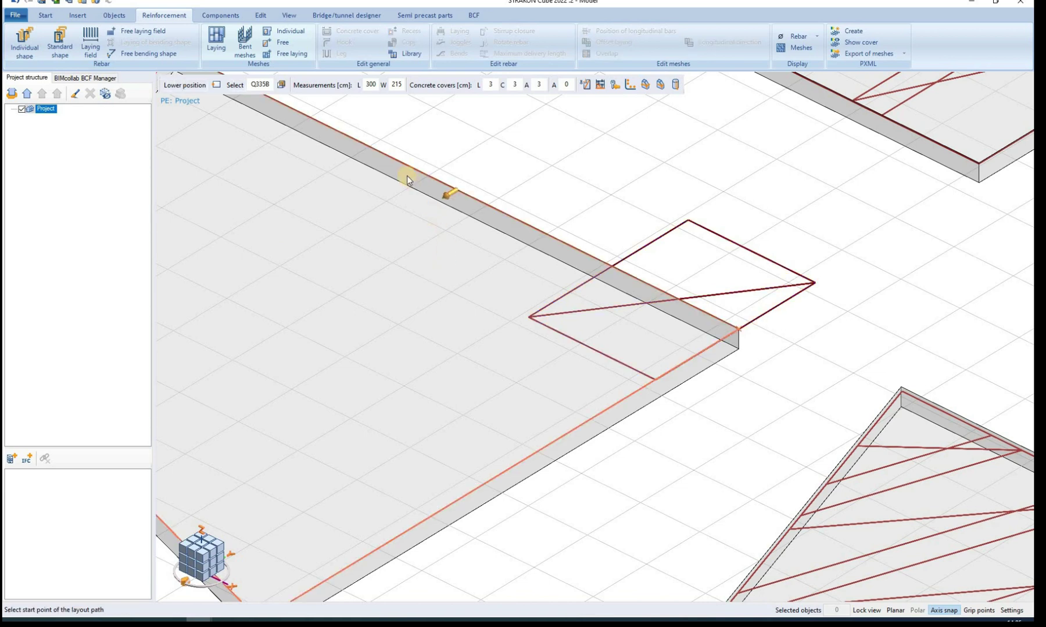
Place free Q335B meshes, two lengthwise and two crosswise at a 45° angle, starting from the lower-left edge of the slab holding the individual mesh.
click(277, 43)
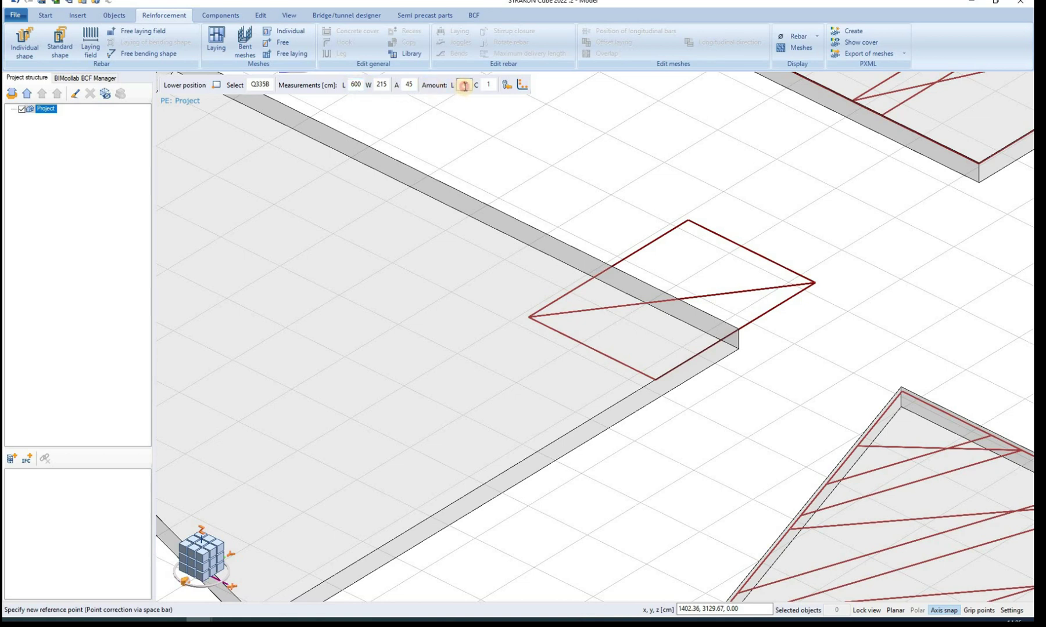
click(453, 84)
click(409, 84)
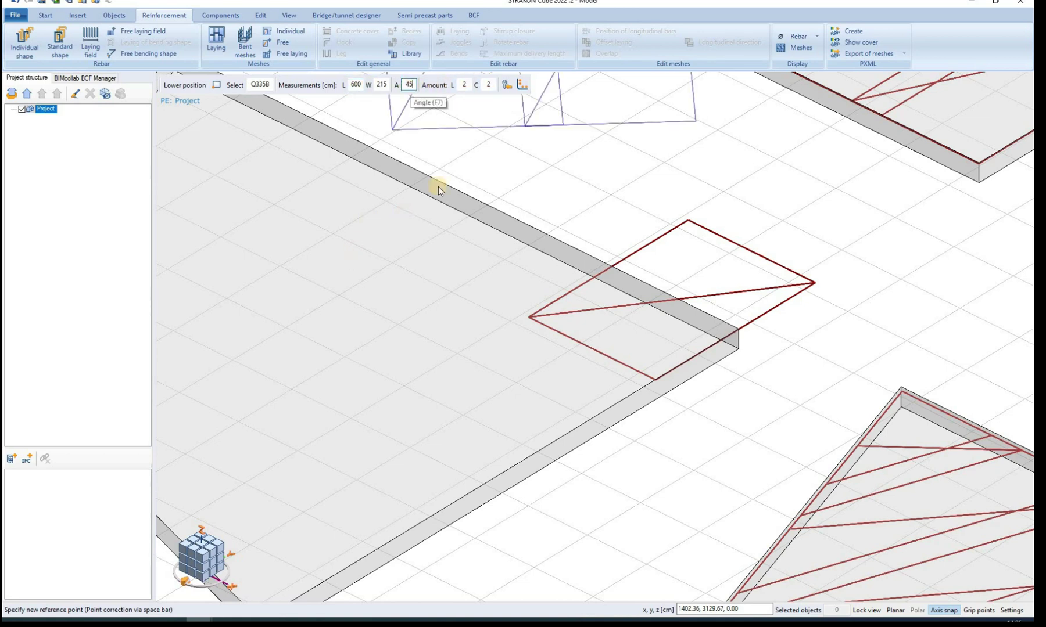
scroll(390, 261, down, 5)
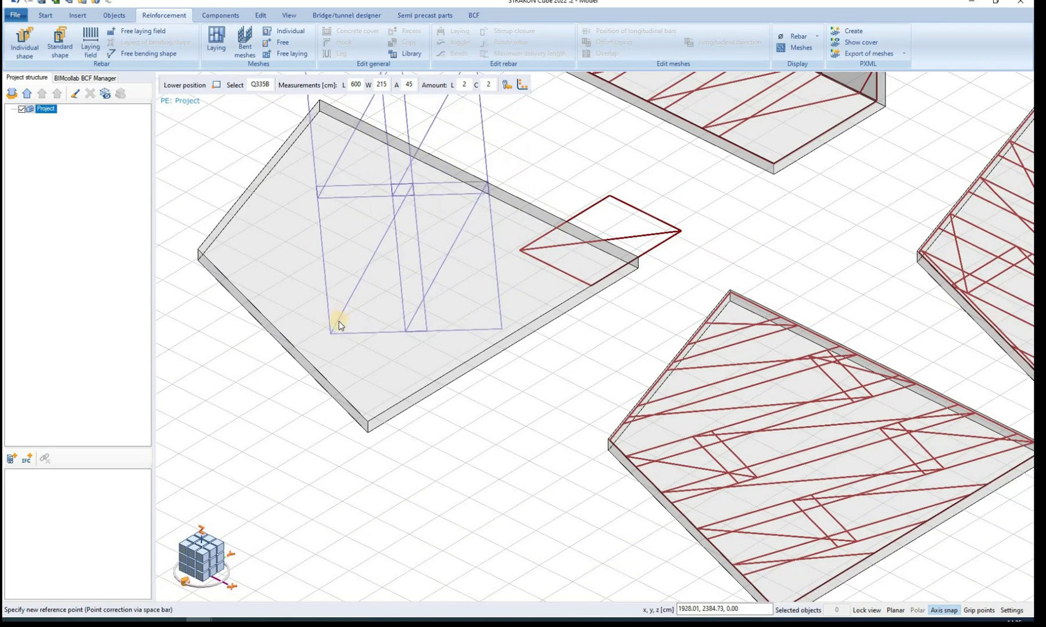
click(309, 358)
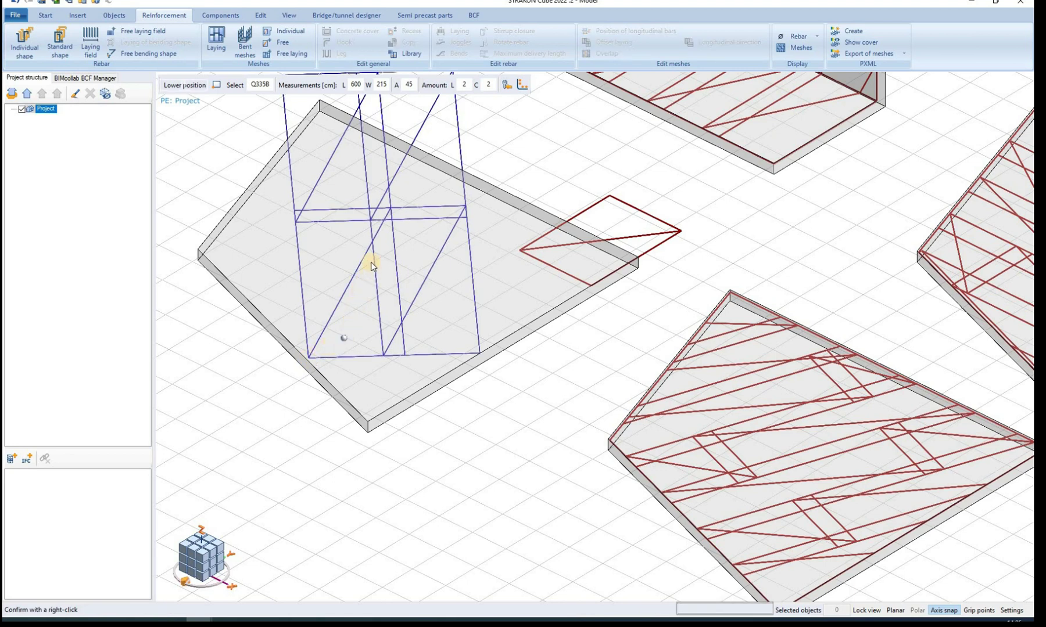
right_click(352, 276)
right_click(351, 277)
click(352, 278)
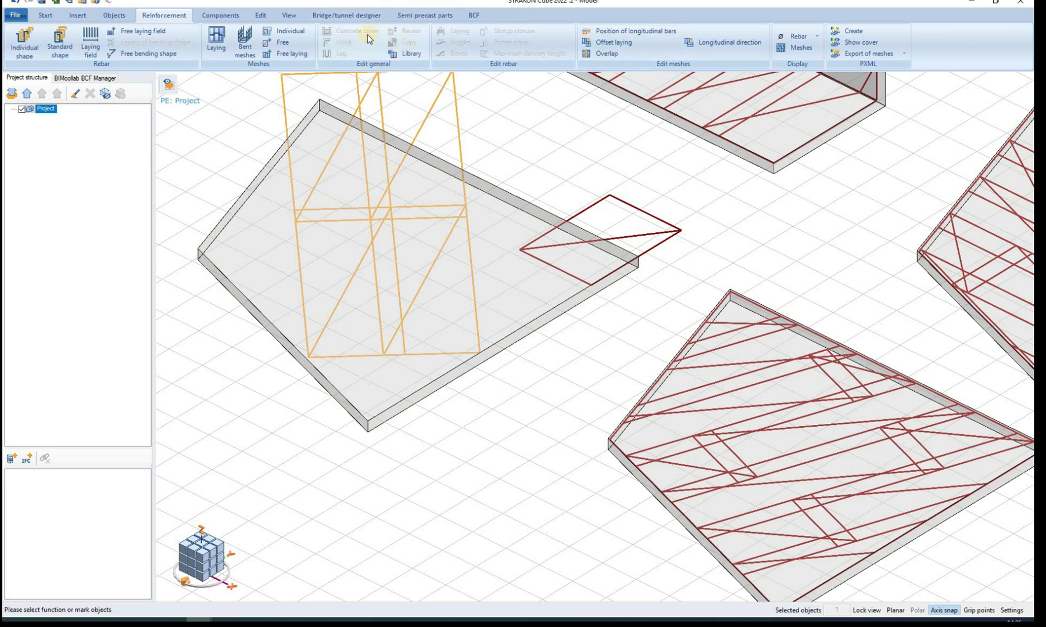
Outline a four-point free laying area for Q335B meshes connected to the surface, covering the slab's lower-right part between its front and right corners.
click(281, 54)
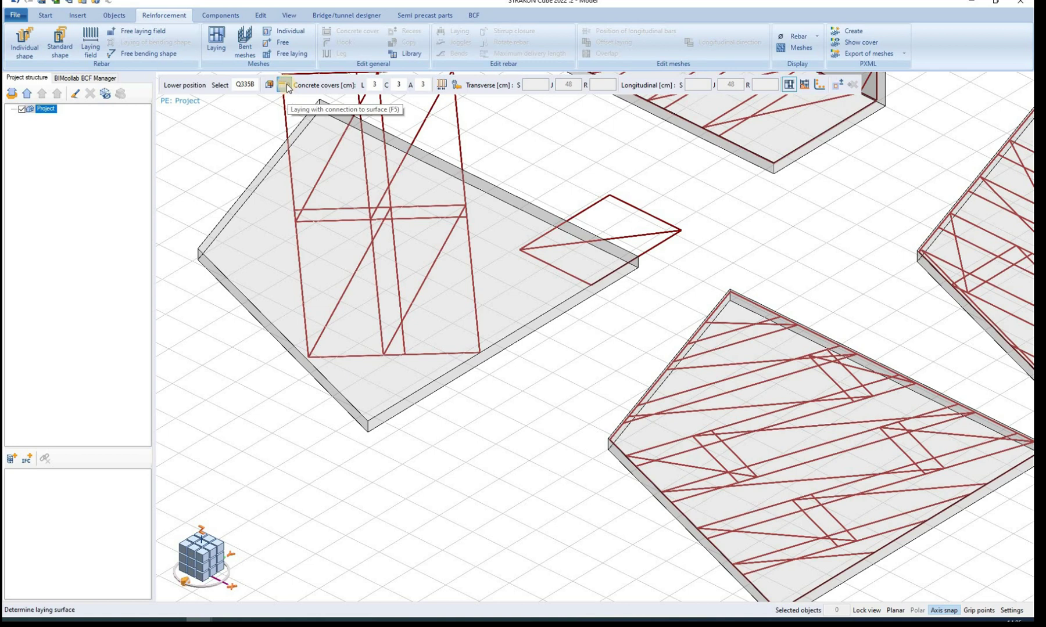
click(285, 84)
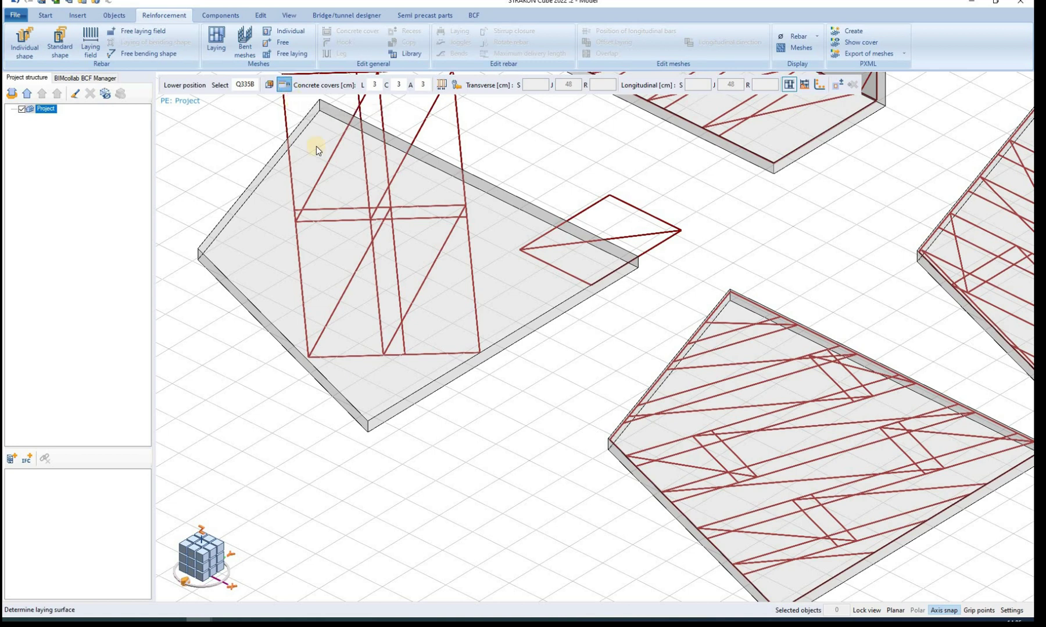
click(369, 416)
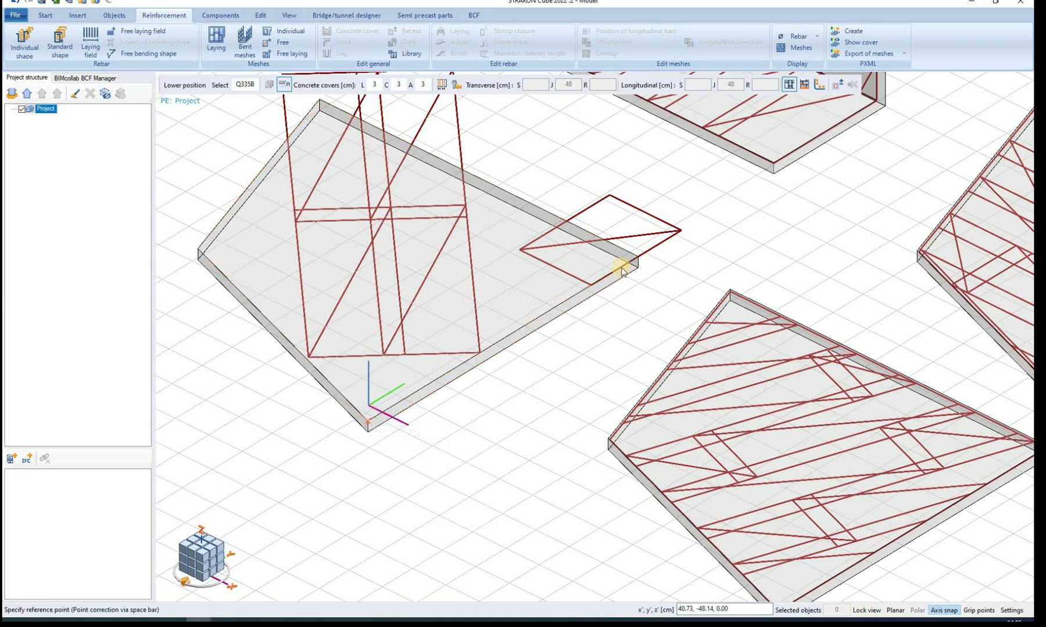
click(637, 257)
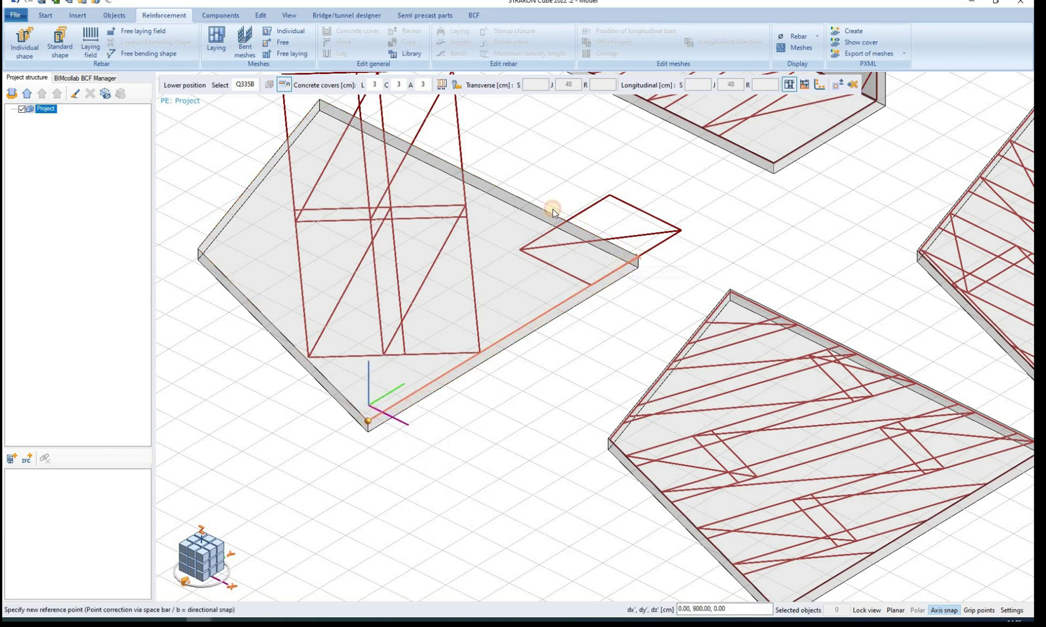
click(480, 177)
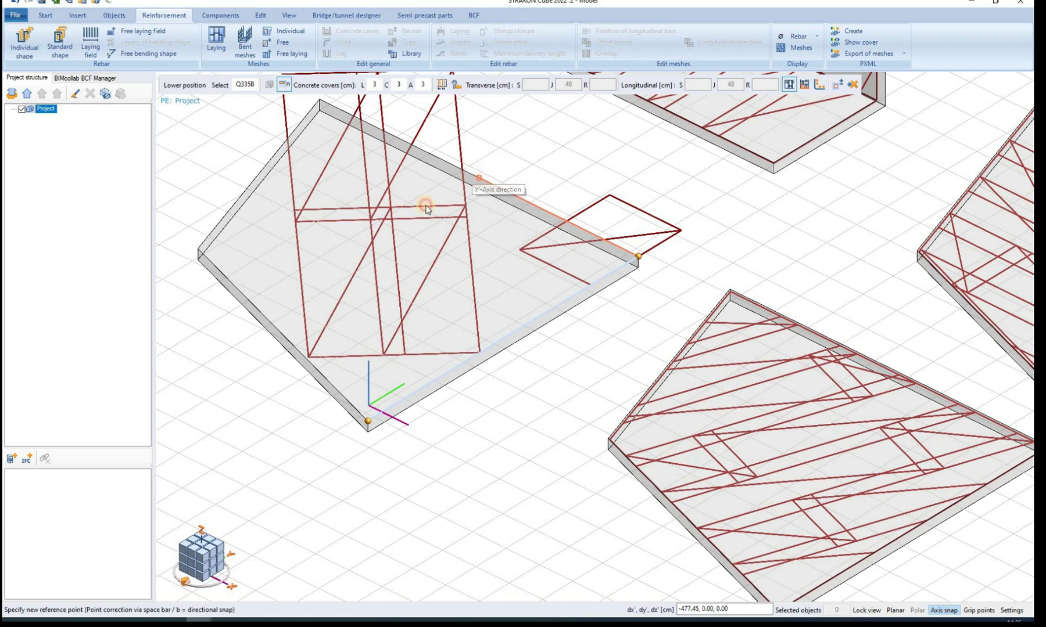
click(281, 335)
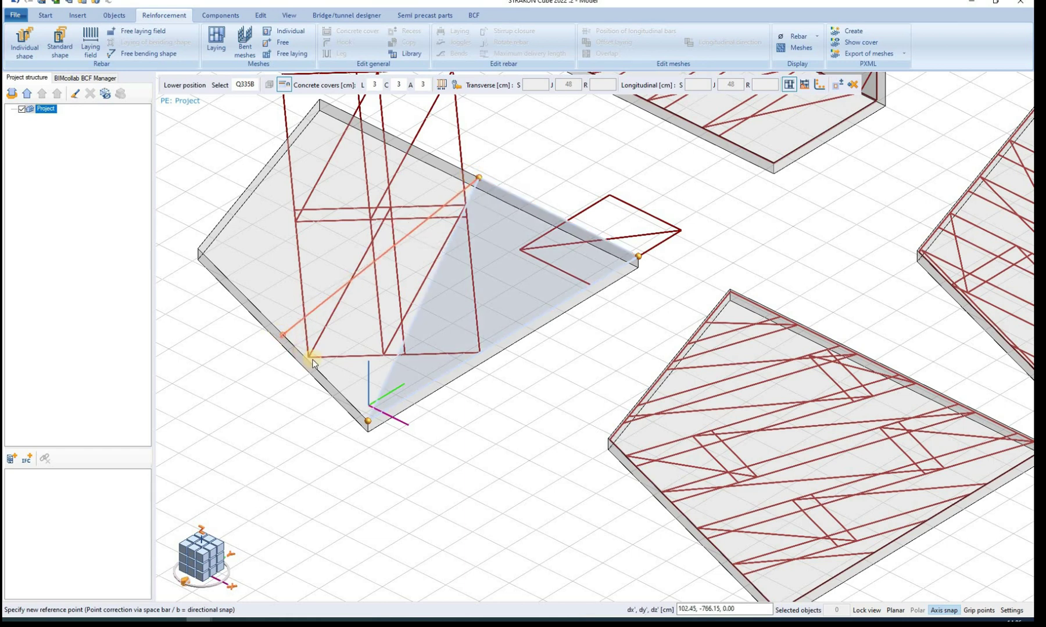
click(368, 422)
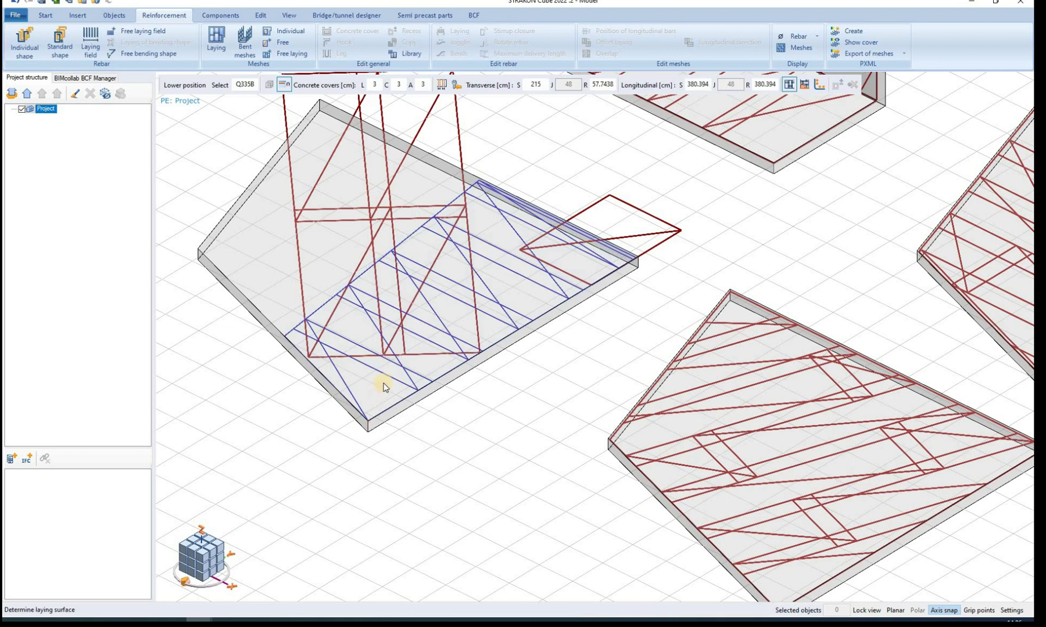